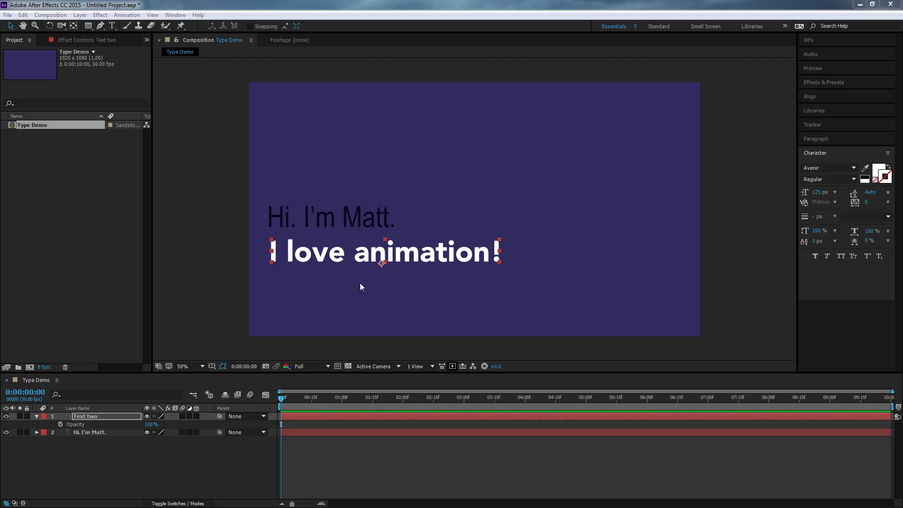
- Finish renaming the top layer to Text two, select the "Hi. I'm Matt." layer, and hide the Text two layer
key(Return)
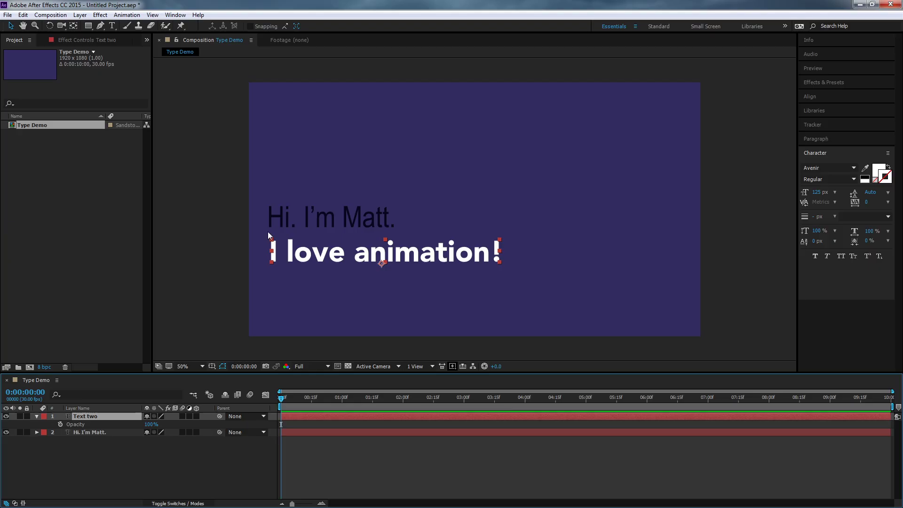
click(94, 433)
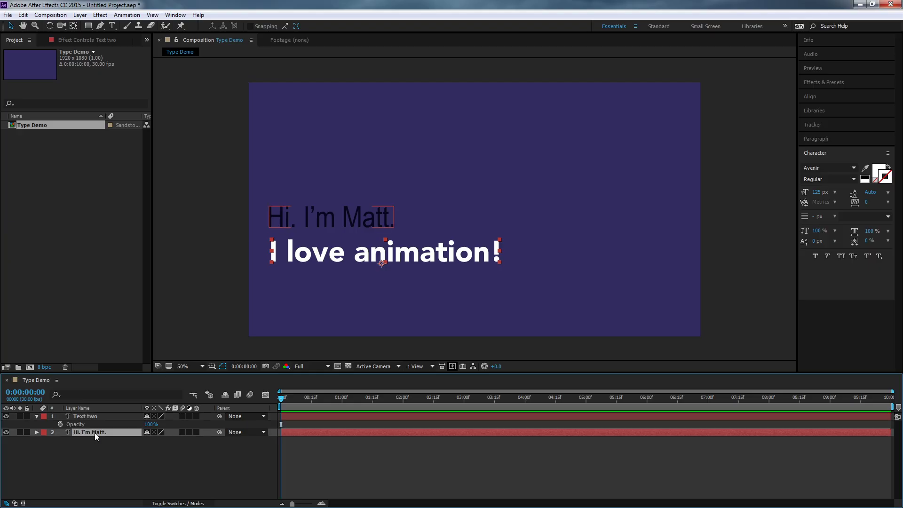
click(6, 416)
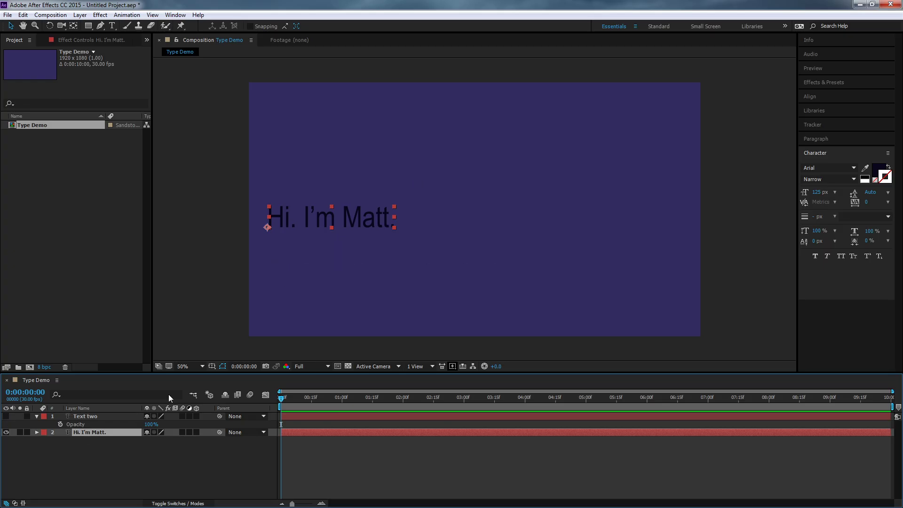
- Draw a curved mask path with the Pen tool on the "Hi. I'm Matt." layer, arcing from left across to the composition's right edge
click(100, 26)
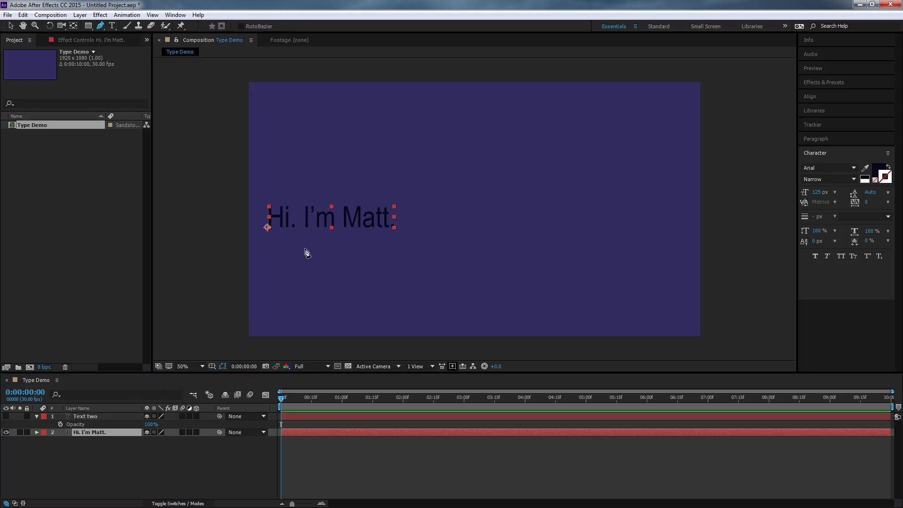
click(261, 267)
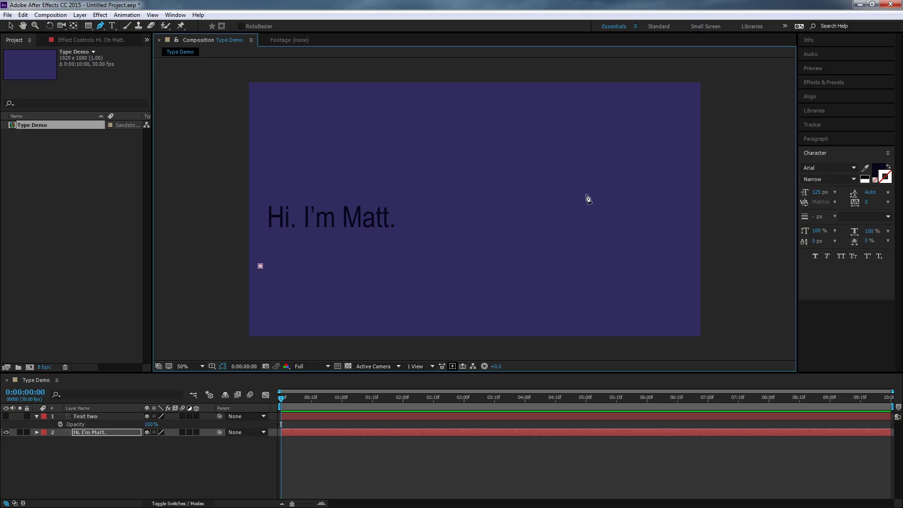
drag(570, 168, 714, 171)
drag(771, 240, 777, 240)
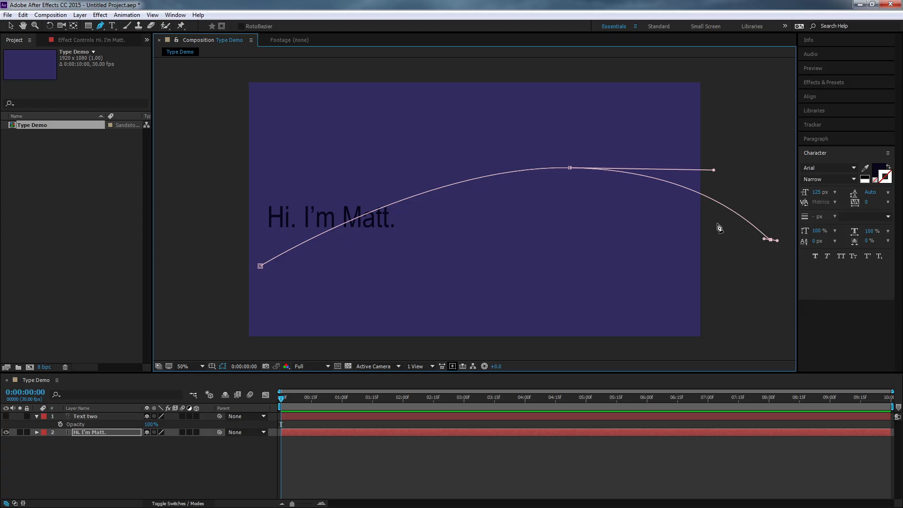
- Toggle selection of the "Hi. I'm Matt." layer and expand its Masks to inspect the Mask 1 properties
click(96, 458)
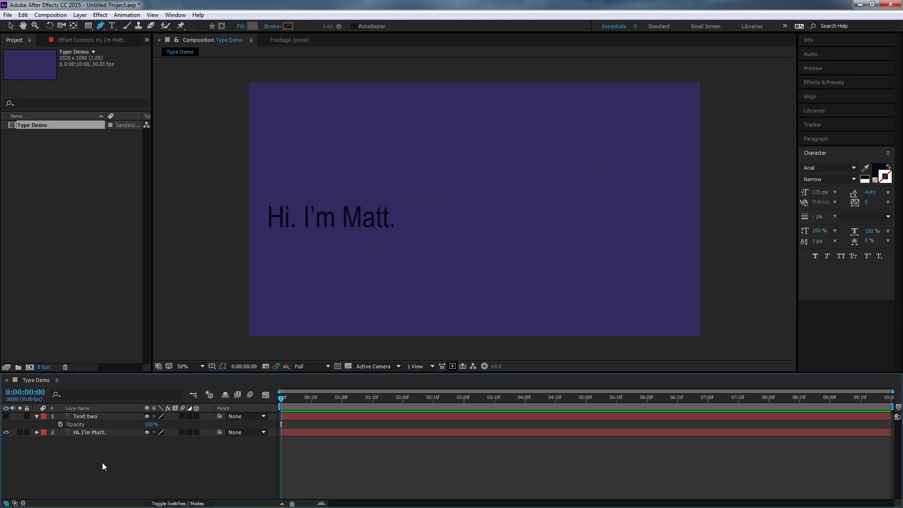
click(96, 432)
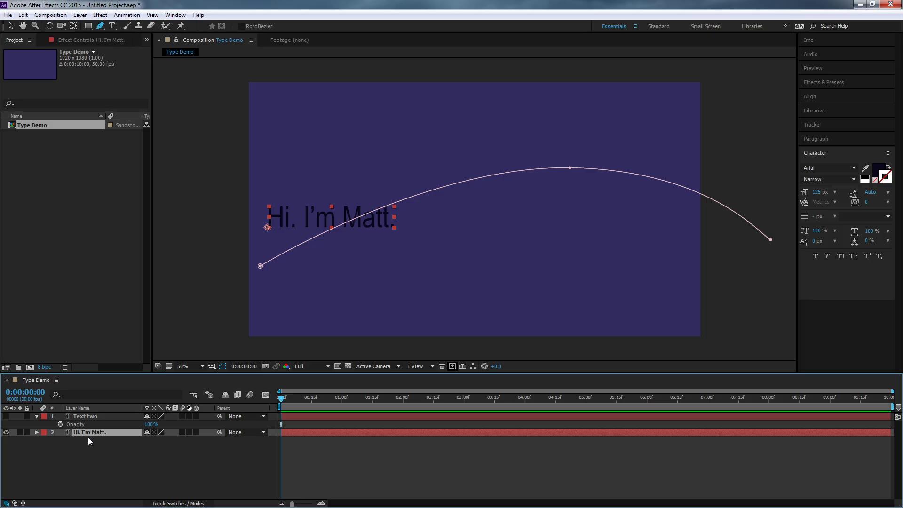
click(108, 456)
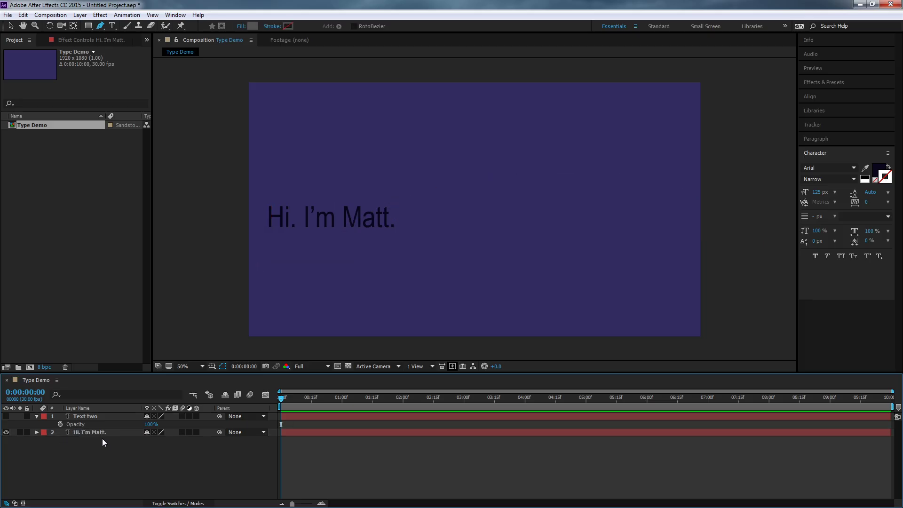
click(106, 432)
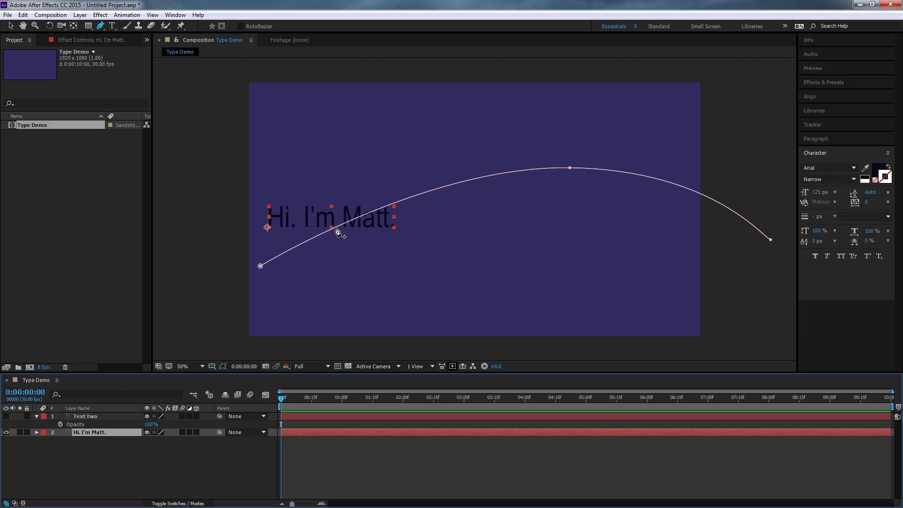
click(84, 417)
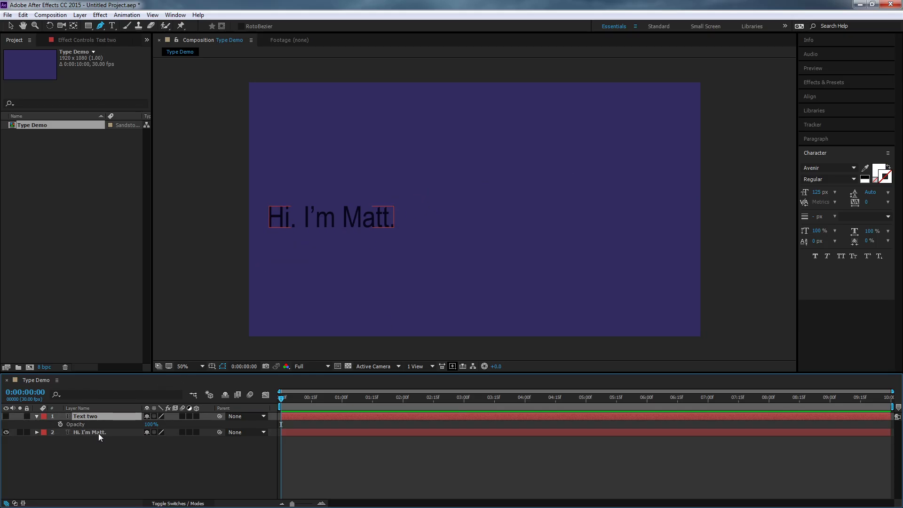
click(98, 434)
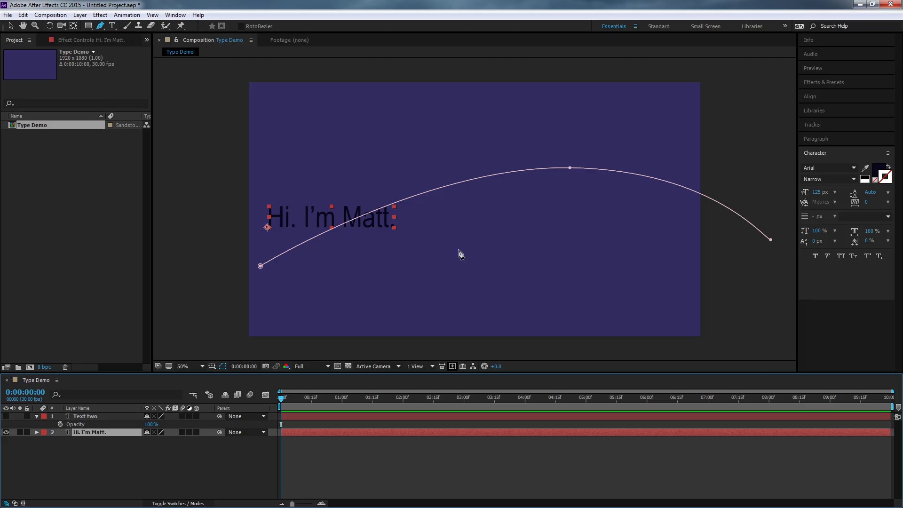
click(36, 433)
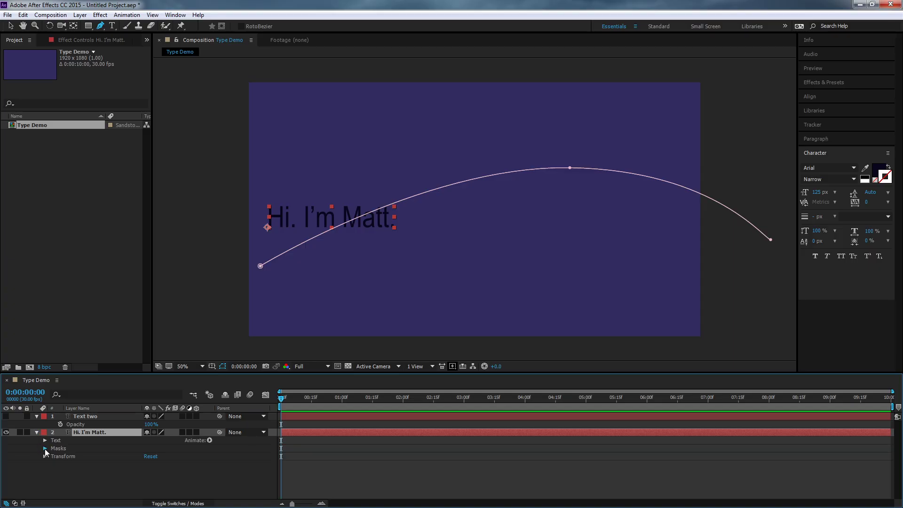
click(44, 448)
click(53, 456)
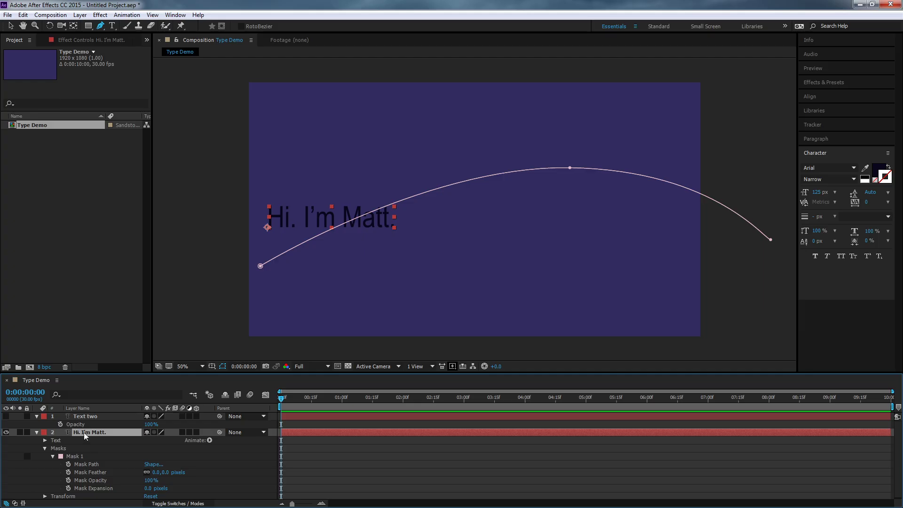
click(100, 423)
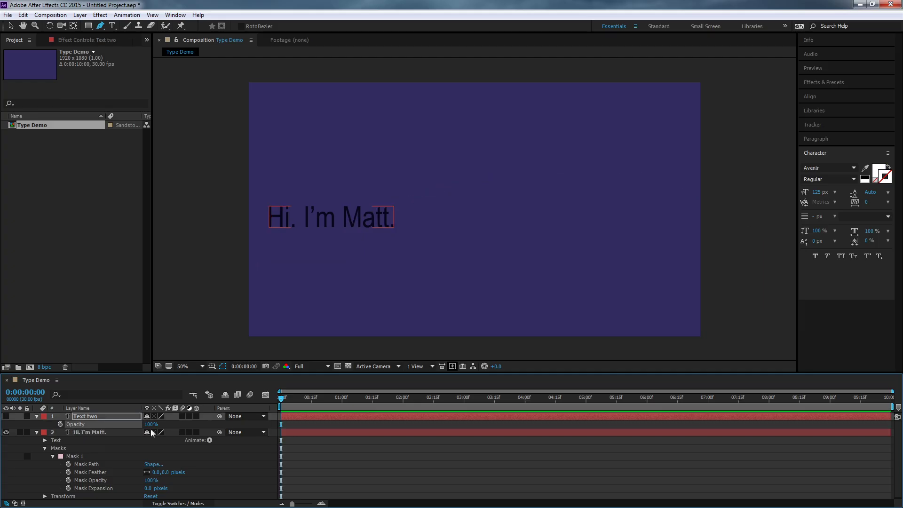
click(183, 454)
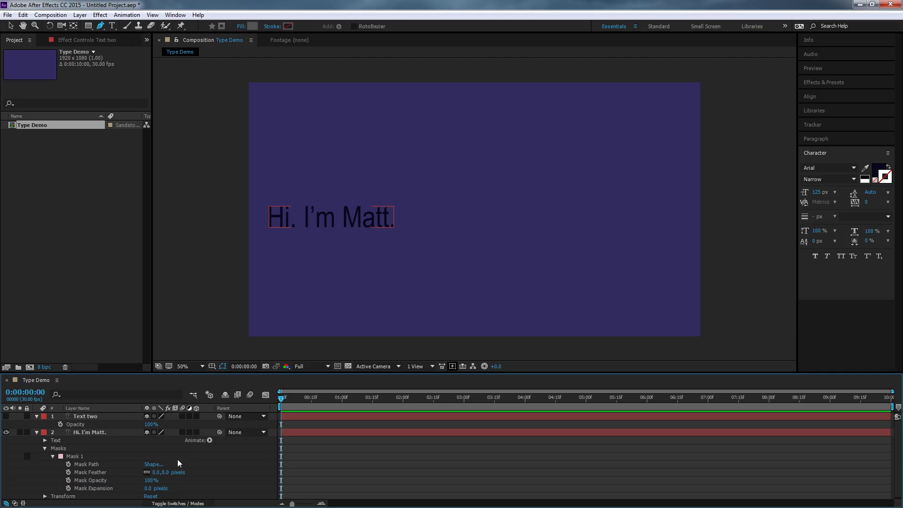
click(315, 134)
click(372, 190)
click(520, 146)
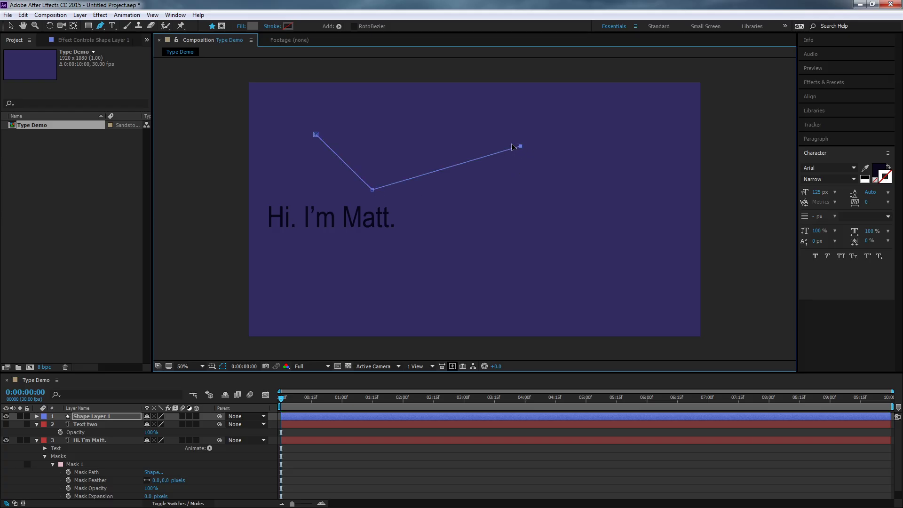
click(393, 99)
click(316, 134)
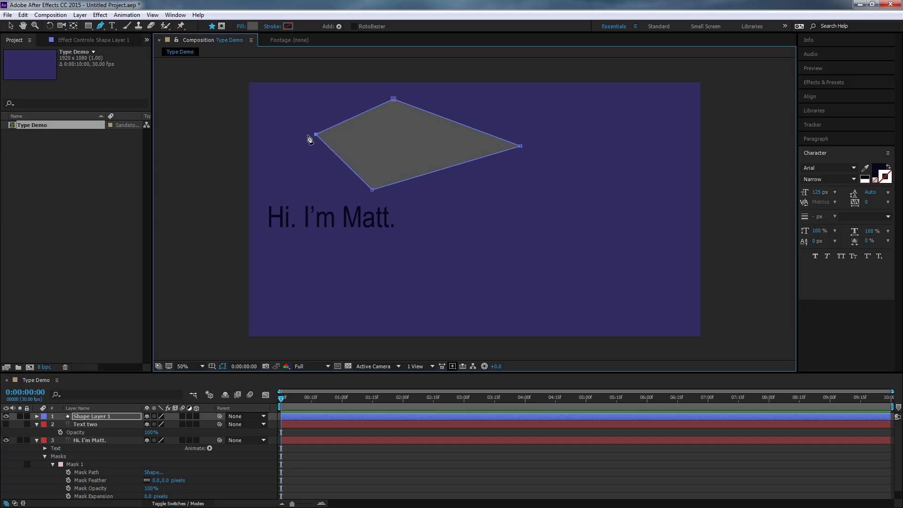
click(80, 417)
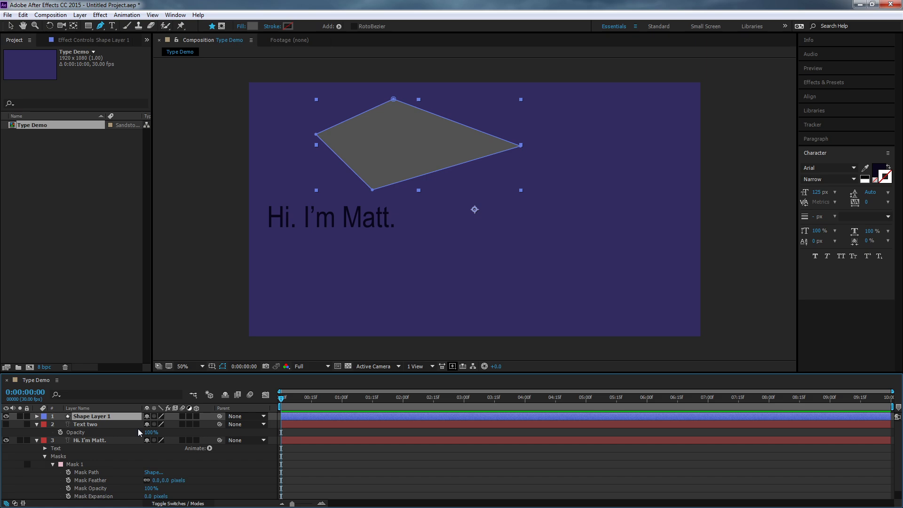
key(Delete)
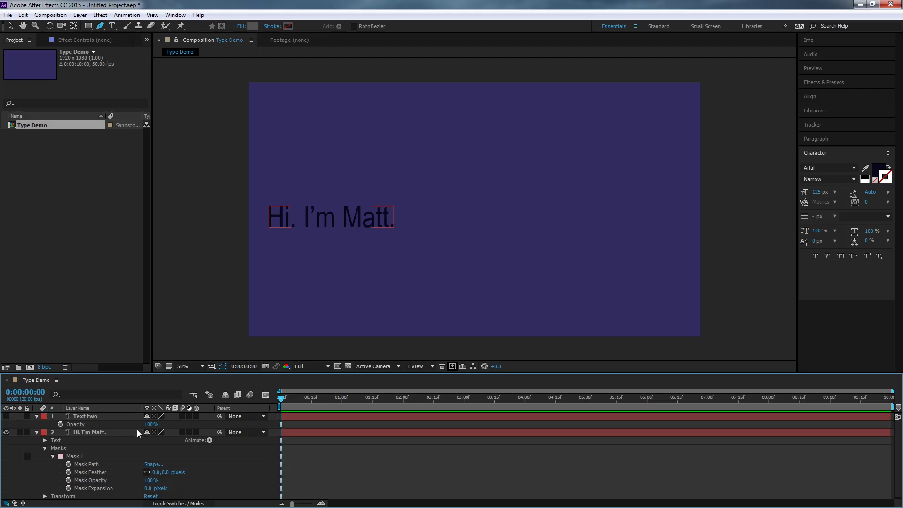
- Change Mask 1's colour on the "Hi. I'm Matt." layer to FF0051
click(115, 433)
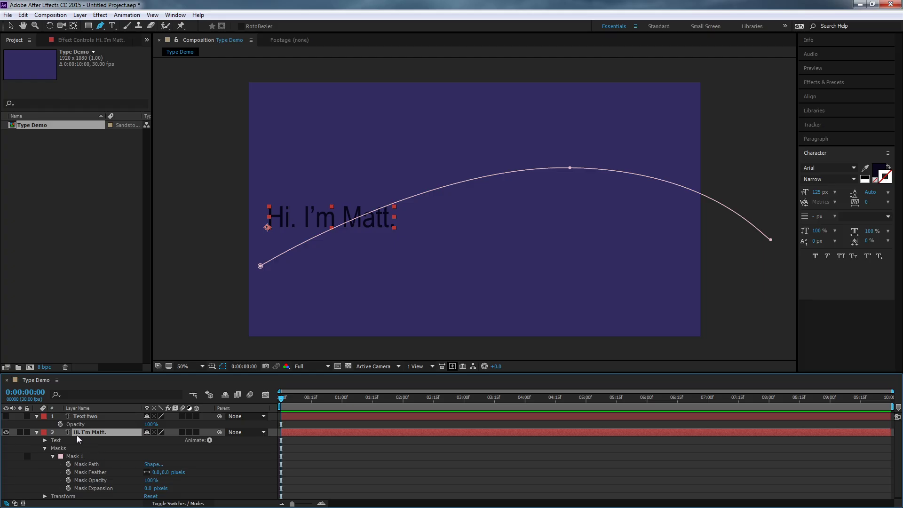
click(60, 456)
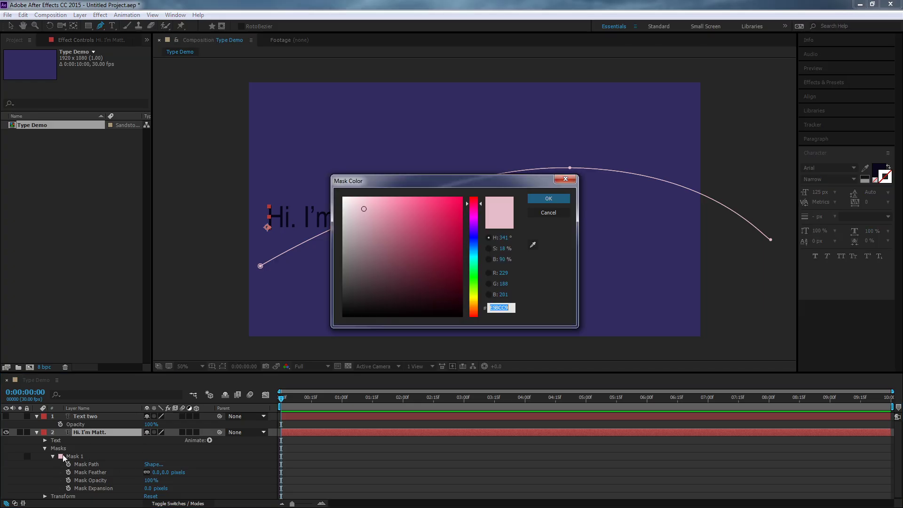
drag(445, 223, 484, 184)
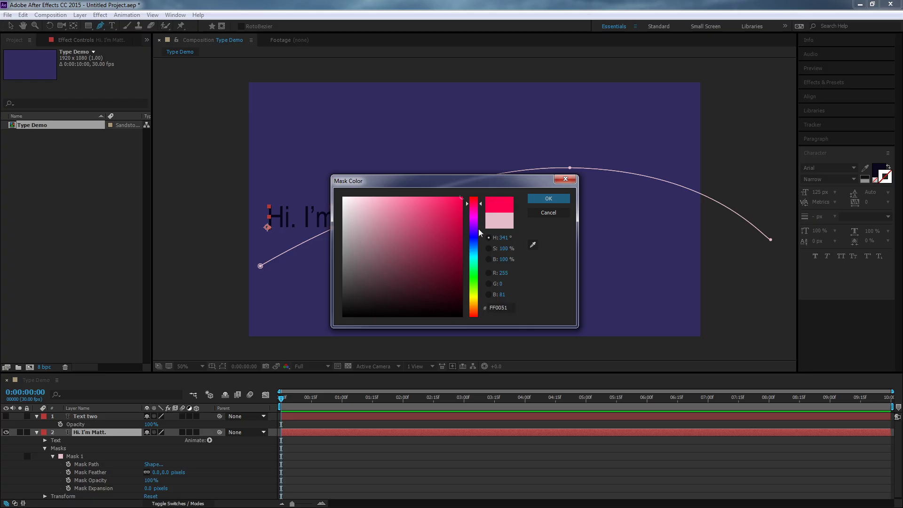
click(549, 199)
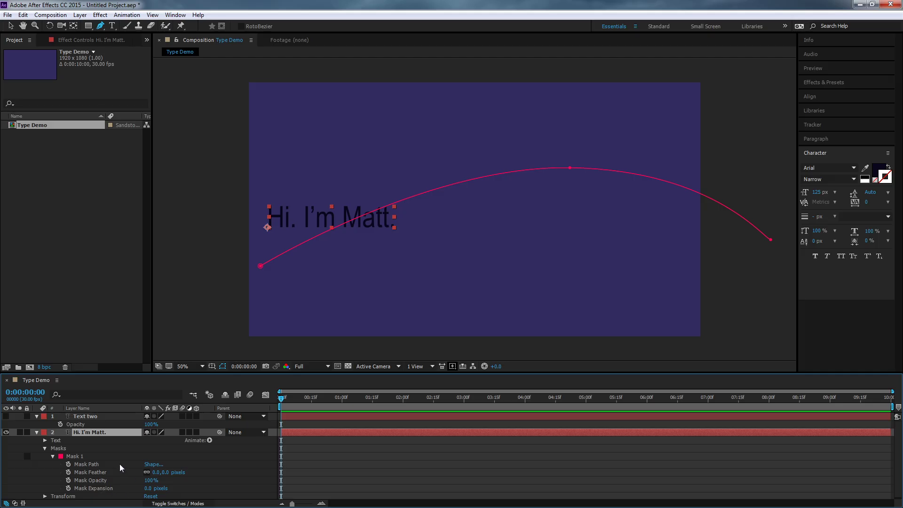
- Under the layer's Text Path Options, set the Path to Mask 1 so the text follows the curve
scroll(118, 465, down, 1)
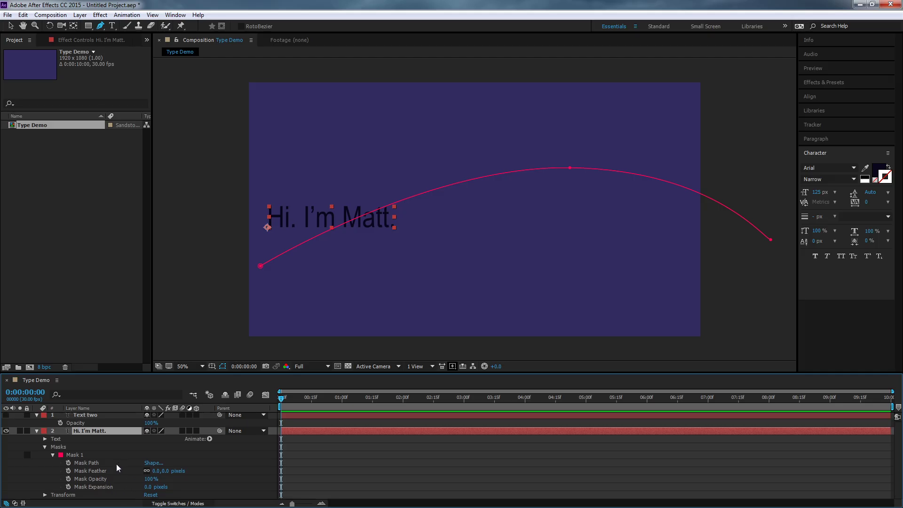
click(44, 447)
click(44, 441)
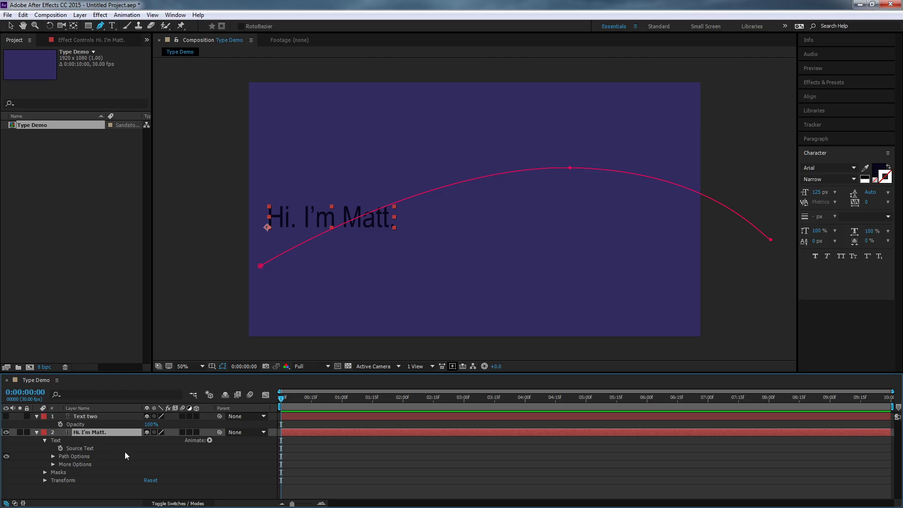
click(45, 481)
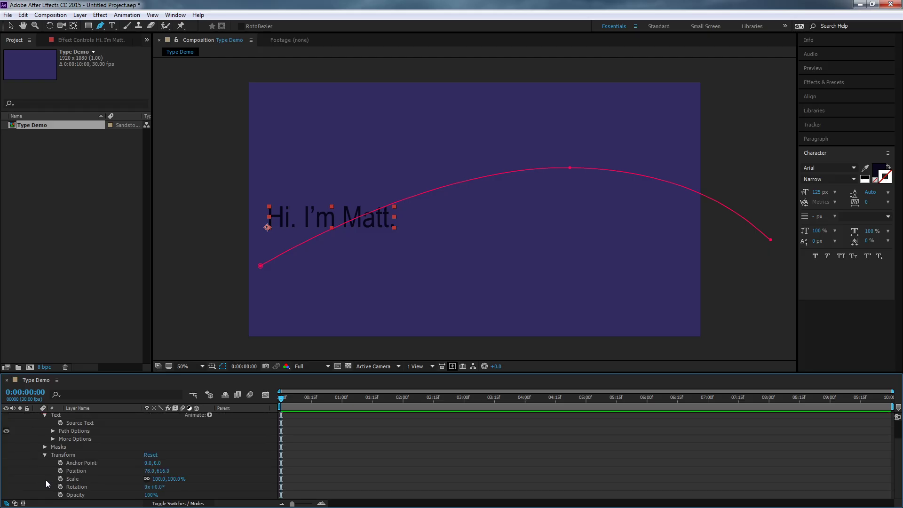
click(45, 455)
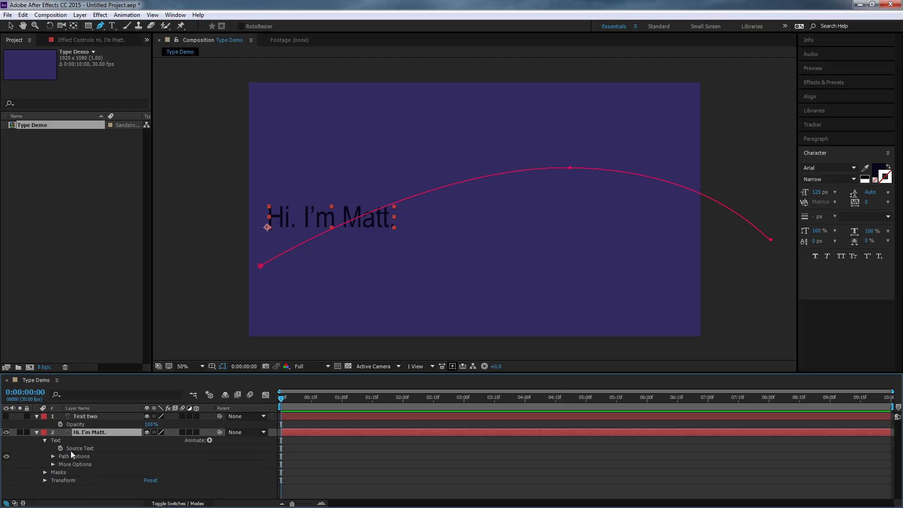
click(57, 441)
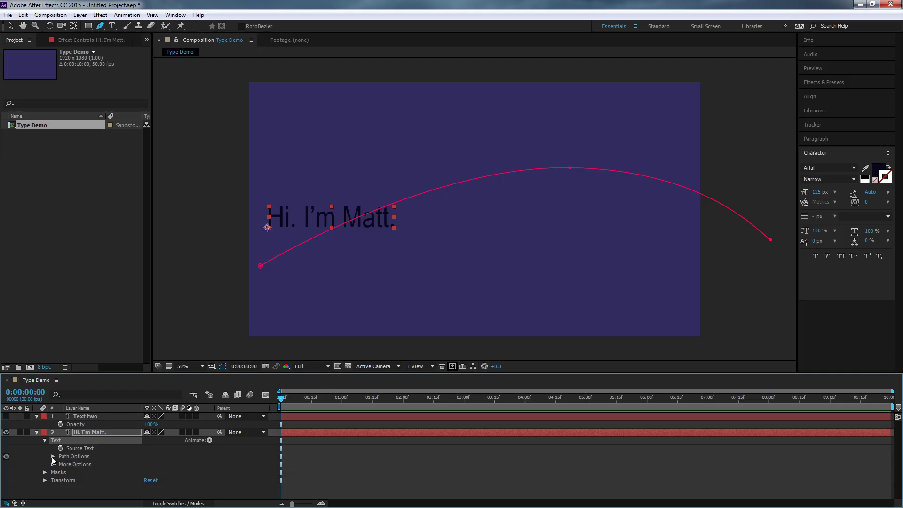
click(52, 456)
click(157, 464)
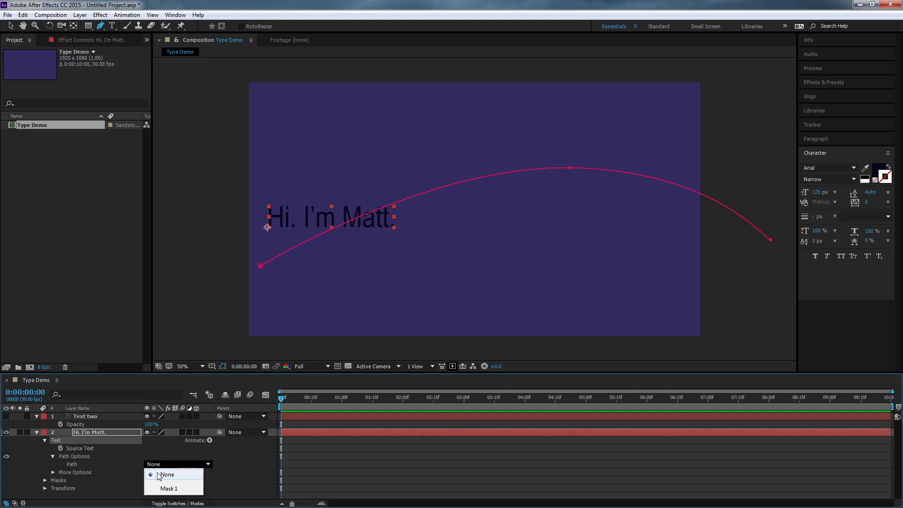
click(177, 488)
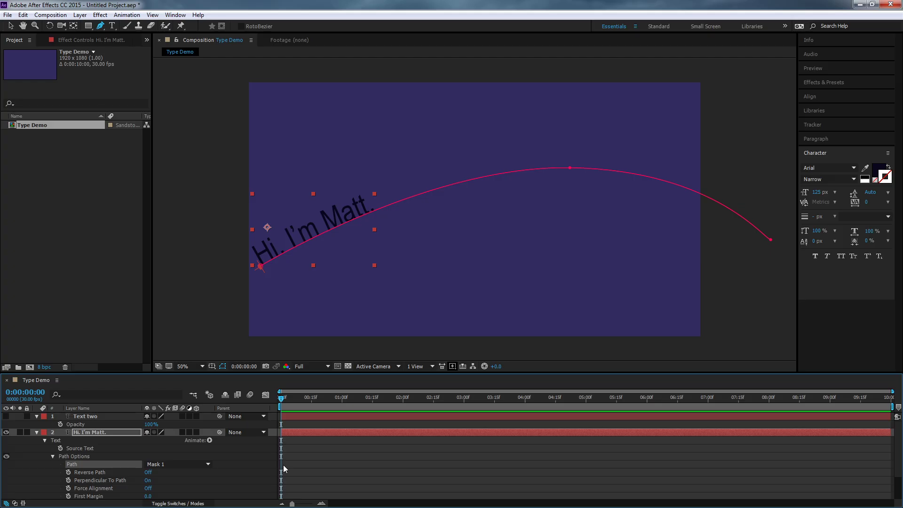
- Turn on Reverse Path in the text's Path Options
click(182, 465)
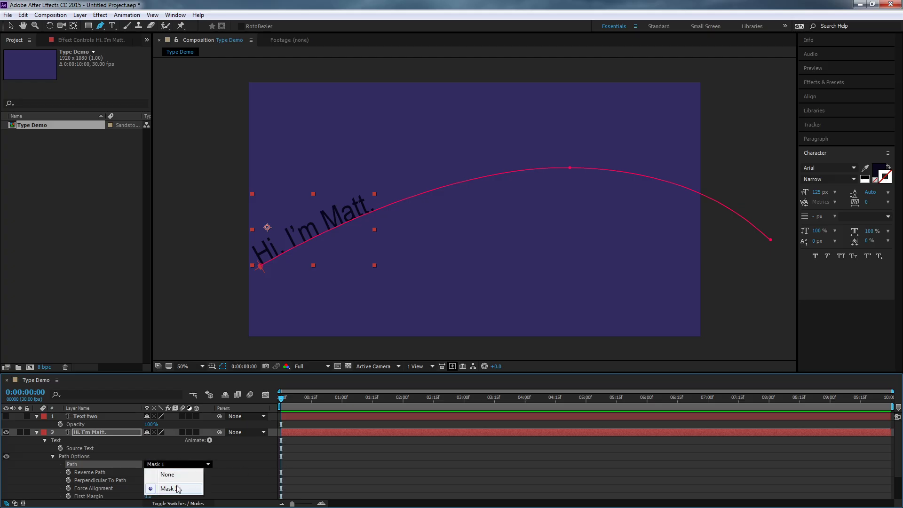
click(242, 483)
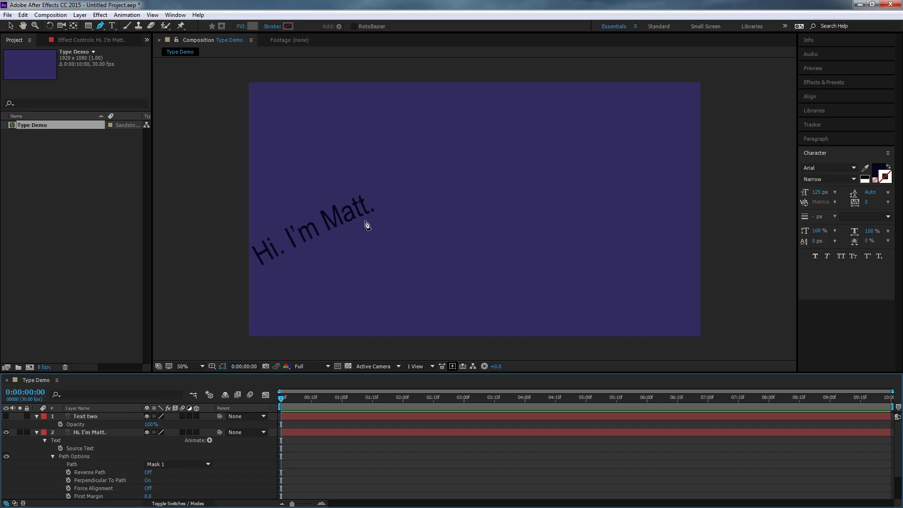
scroll(248, 479, down, 1)
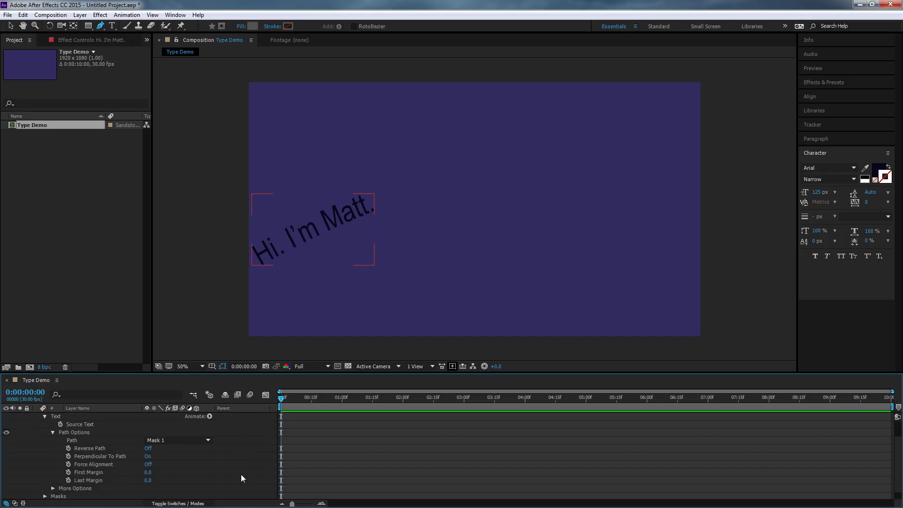
click(149, 449)
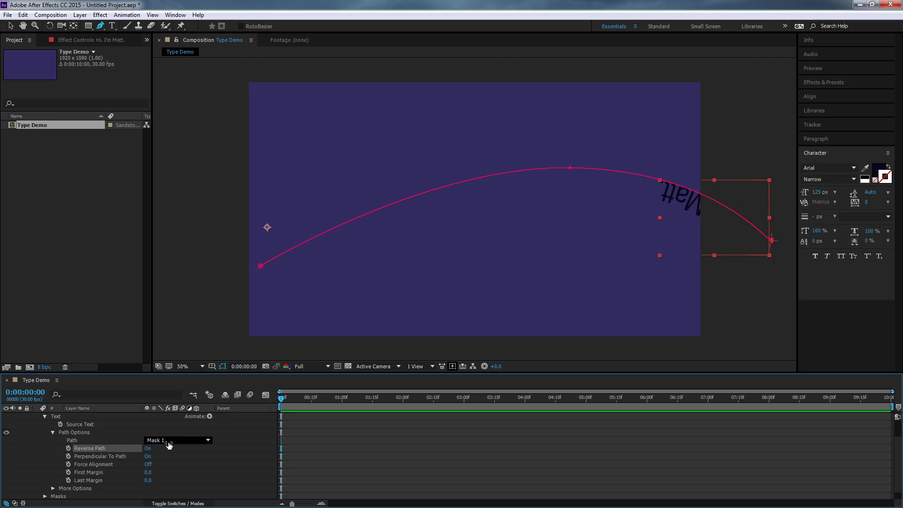
- Toggle Reverse Path on and off several times to compare directions, leaving it off
click(147, 450)
click(147, 450)
click(148, 449)
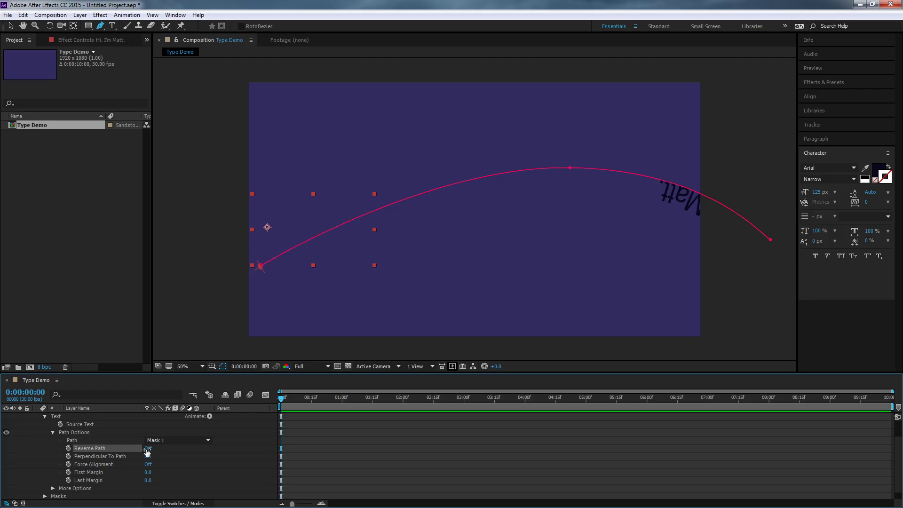
click(147, 449)
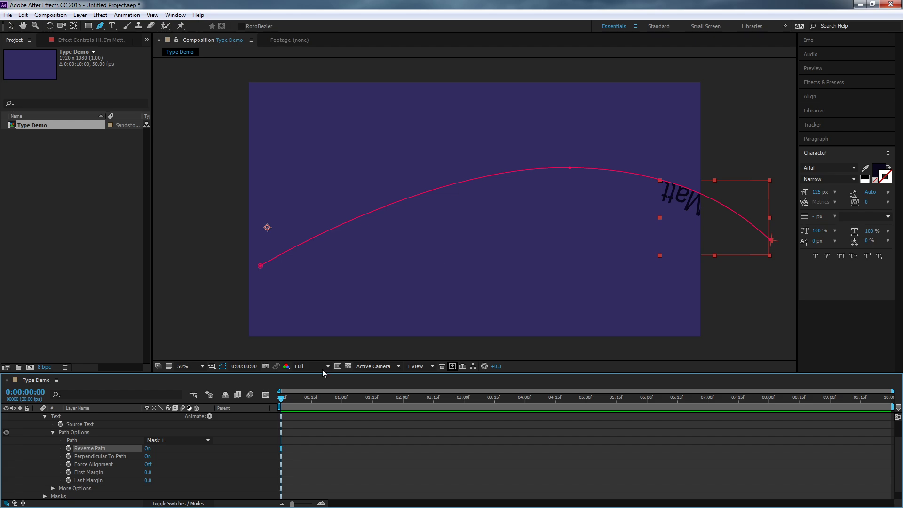
click(146, 449)
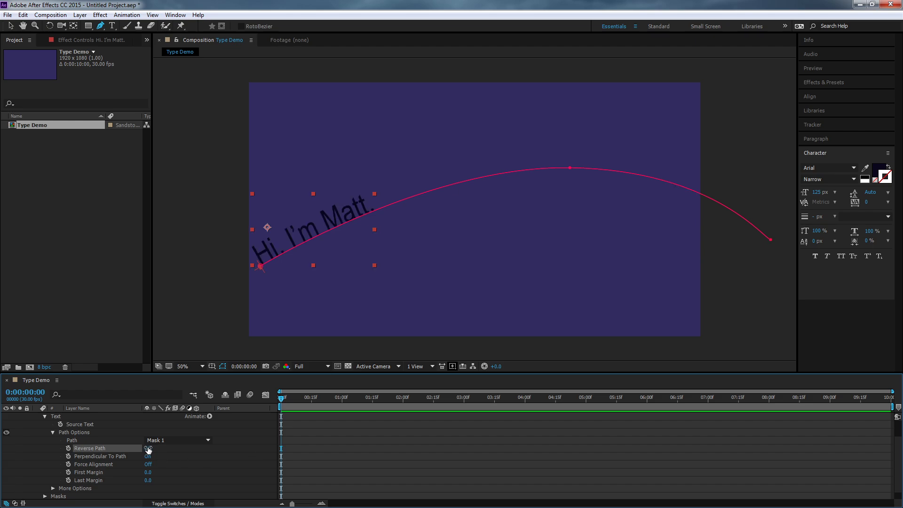
click(148, 450)
click(148, 449)
- Toggle Perpendicular To Path on and off, leaving it off
click(148, 457)
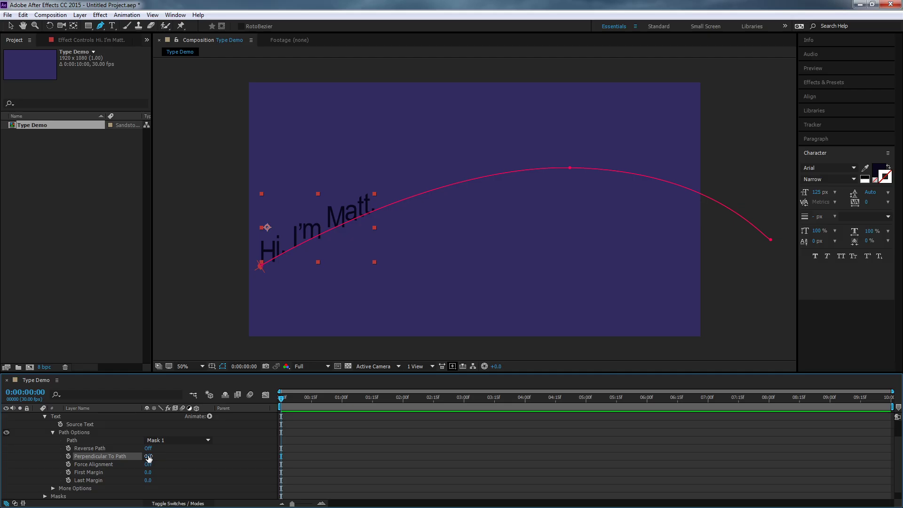
click(148, 456)
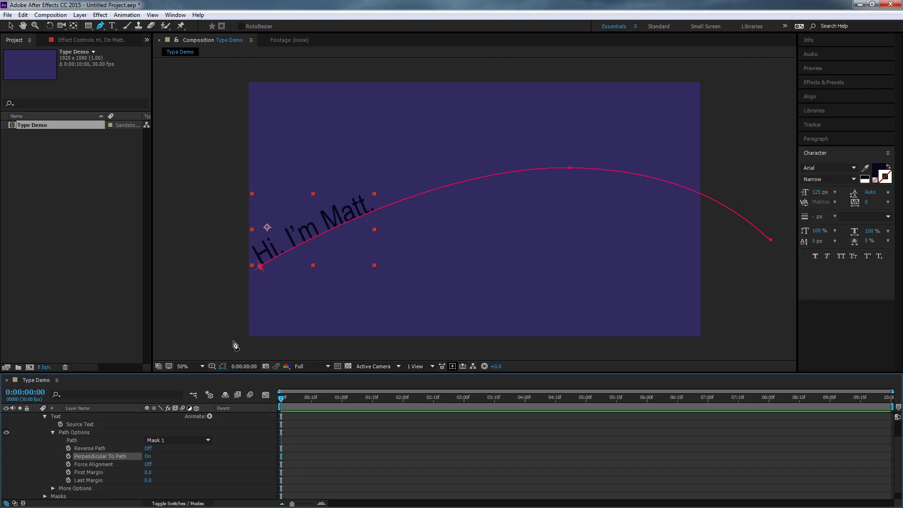
click(146, 457)
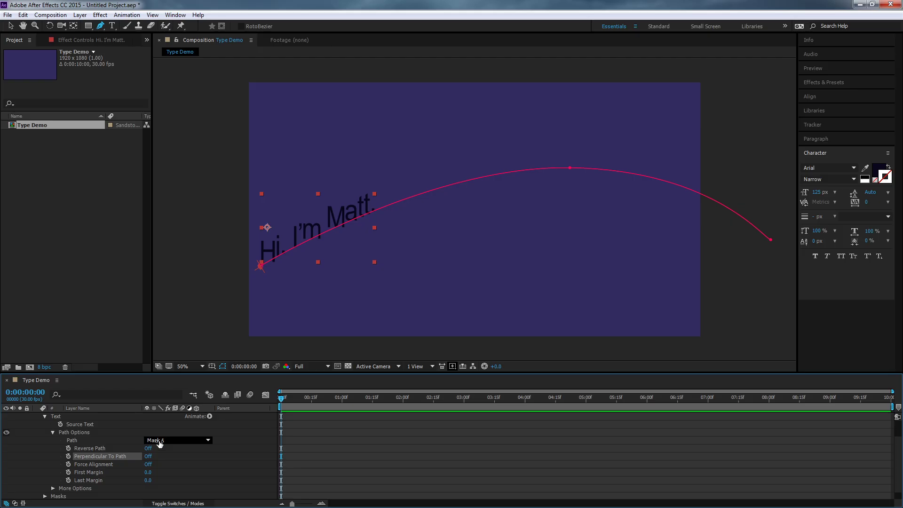
- Switch the text's Path to None and then back to Mask 1
click(157, 441)
click(167, 451)
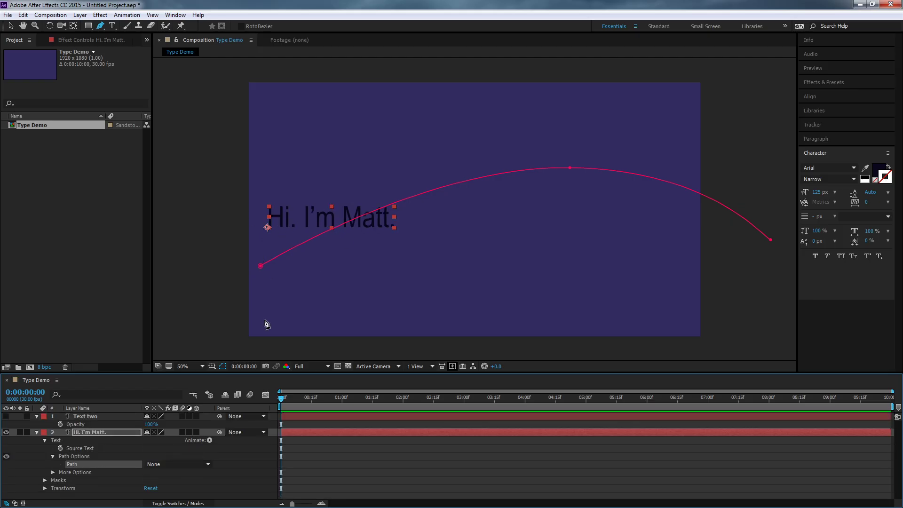
click(170, 465)
click(168, 489)
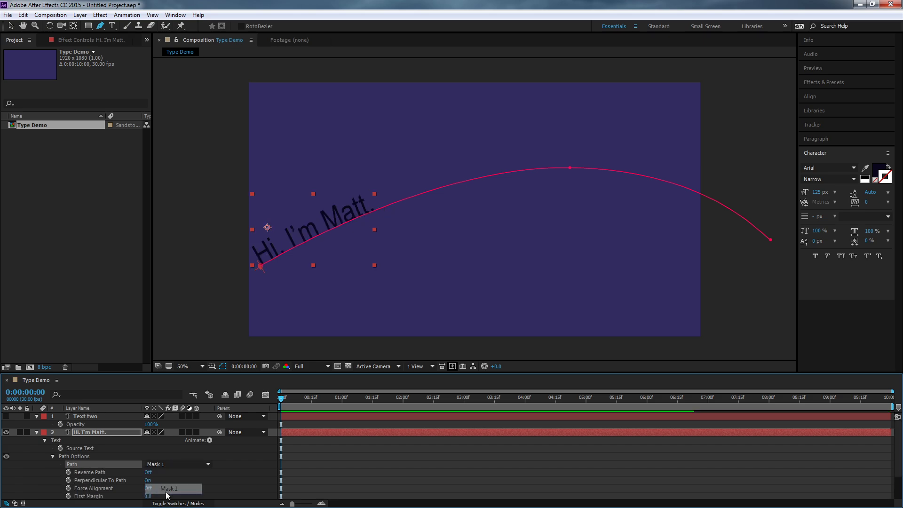
- Toggle Perpendicular To Path and Force Alignment on and off to preview their effect on the text
click(148, 481)
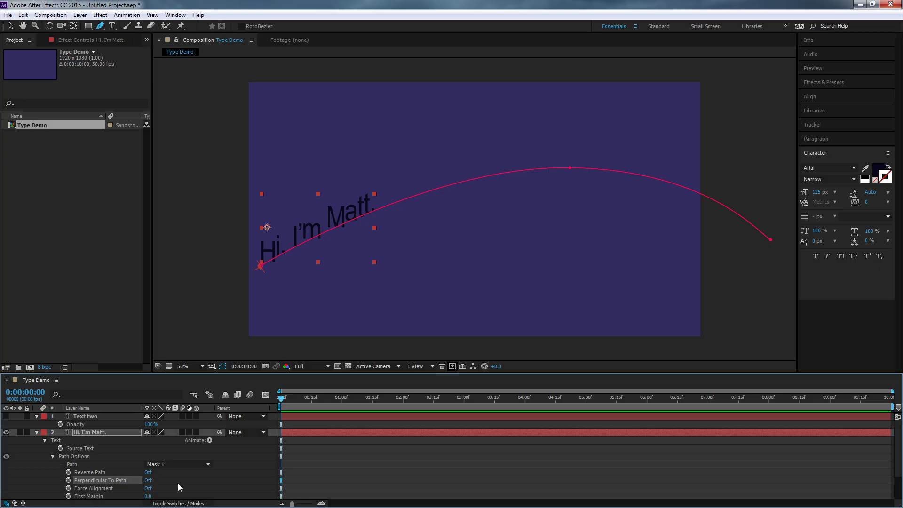
click(149, 481)
scroll(185, 479, down, 1)
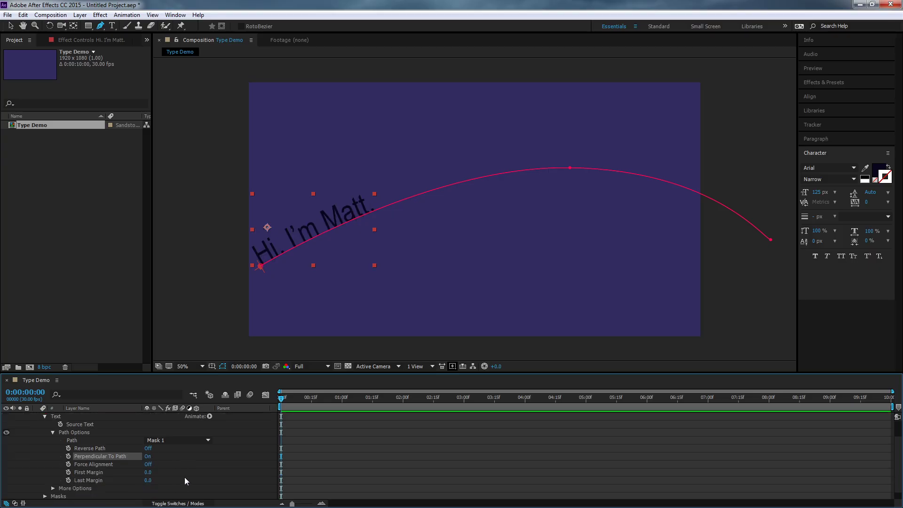
click(147, 465)
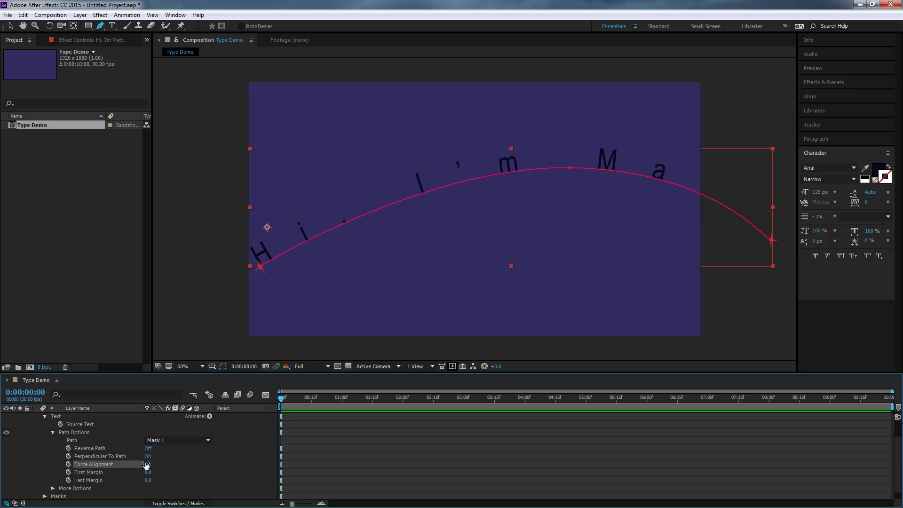
click(150, 465)
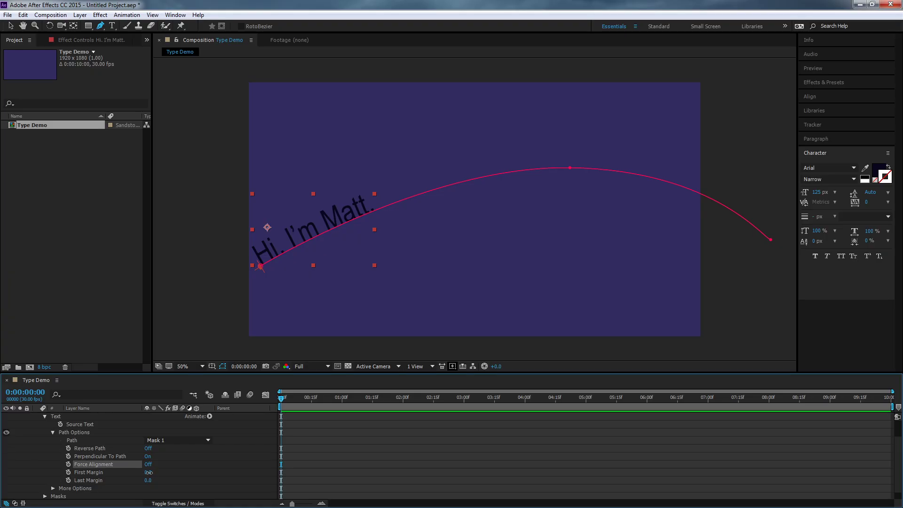
- Scrub First Margin to slide the text along the curve, then set First Margin back to 0
drag(148, 474, 541, 469)
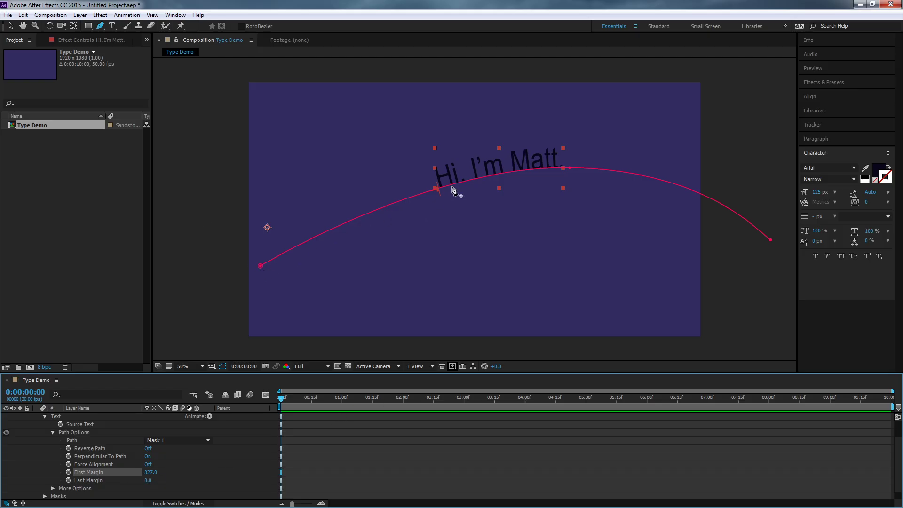
drag(156, 472, 105, 481)
click(151, 472)
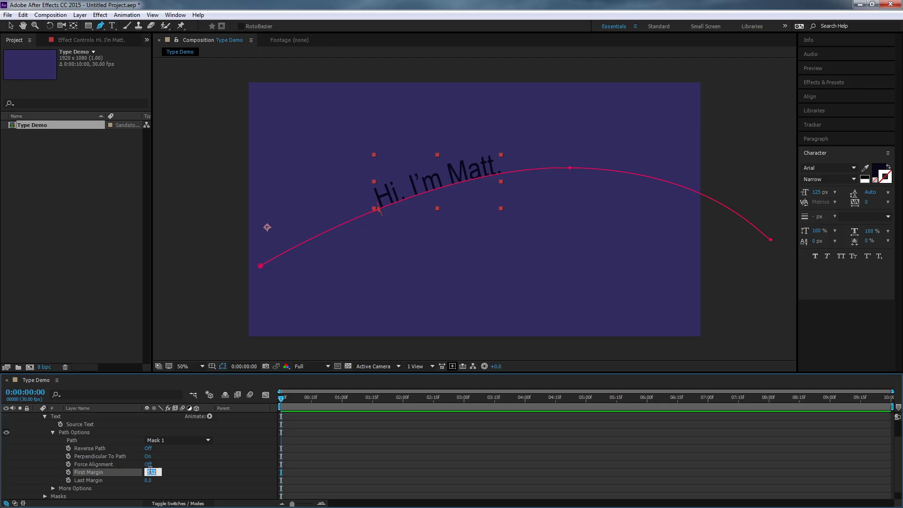
text(0)
key(Return)
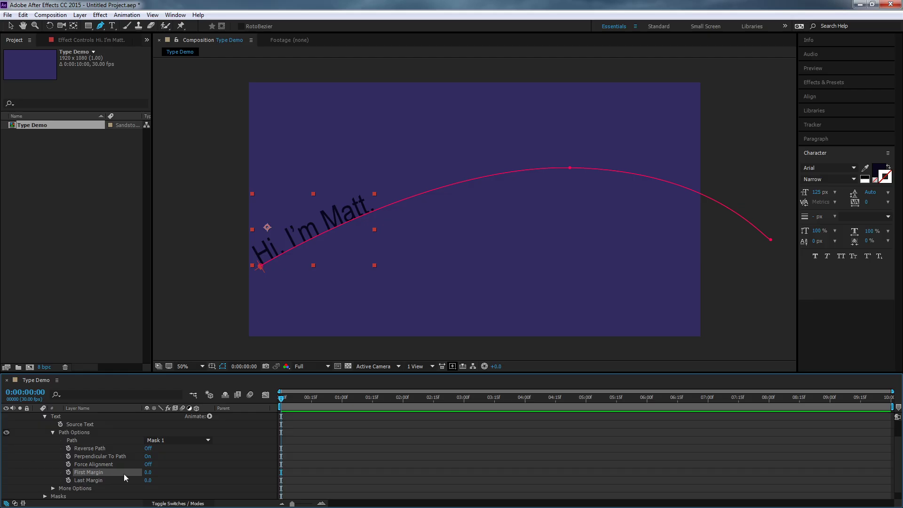
- Add a First Margin keyframe at the start and set First Margin to 2000 at 0:00:01:29
click(68, 472)
click(402, 404)
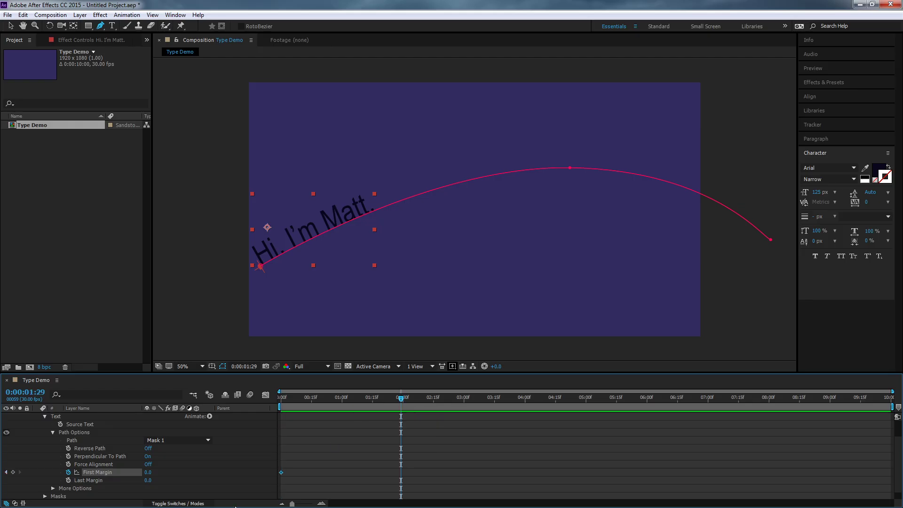
click(148, 473)
text(2000)
key(Return)
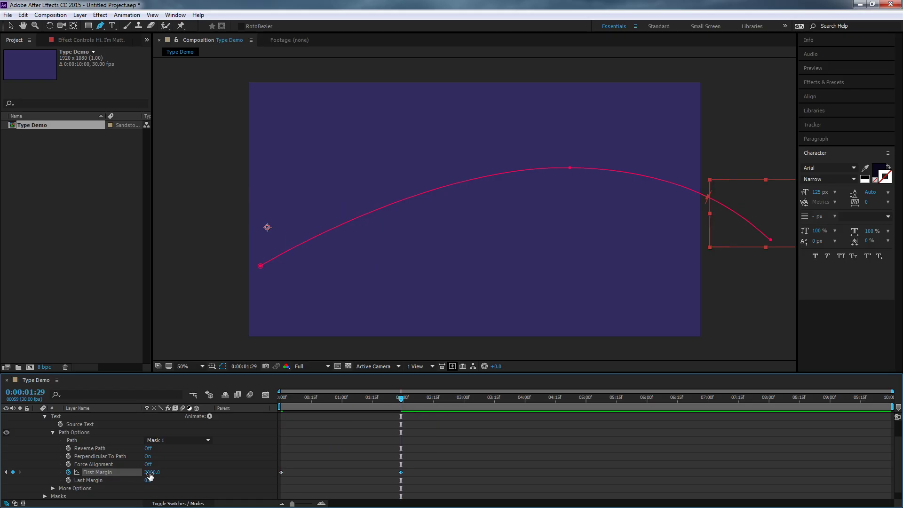
- Return to the start and play back the First Margin animation
drag(305, 398, 251, 397)
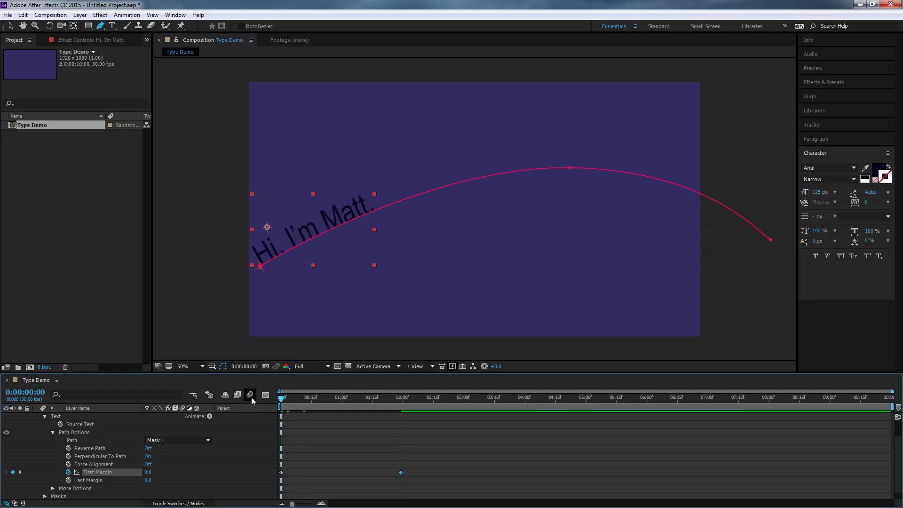
key(space)
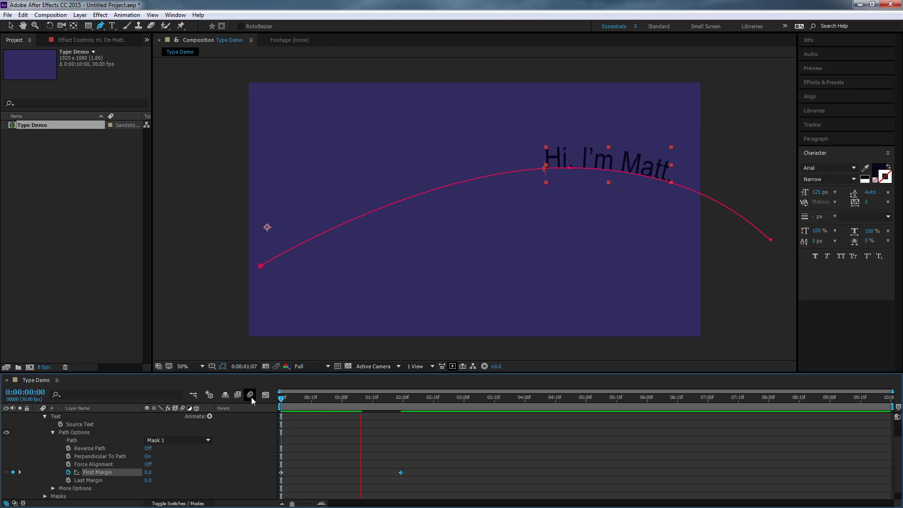
key(space)
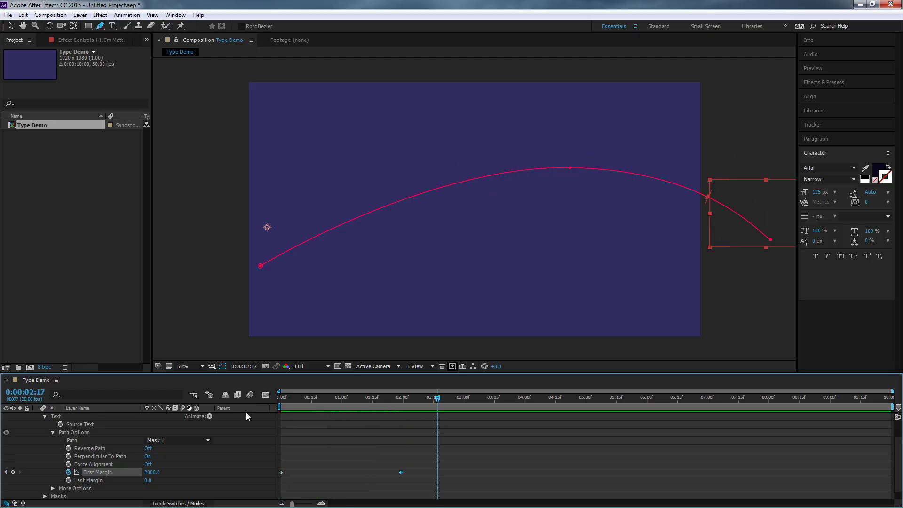
- Jump to the first keyframe and set First Margin to 2000 there
click(6, 472)
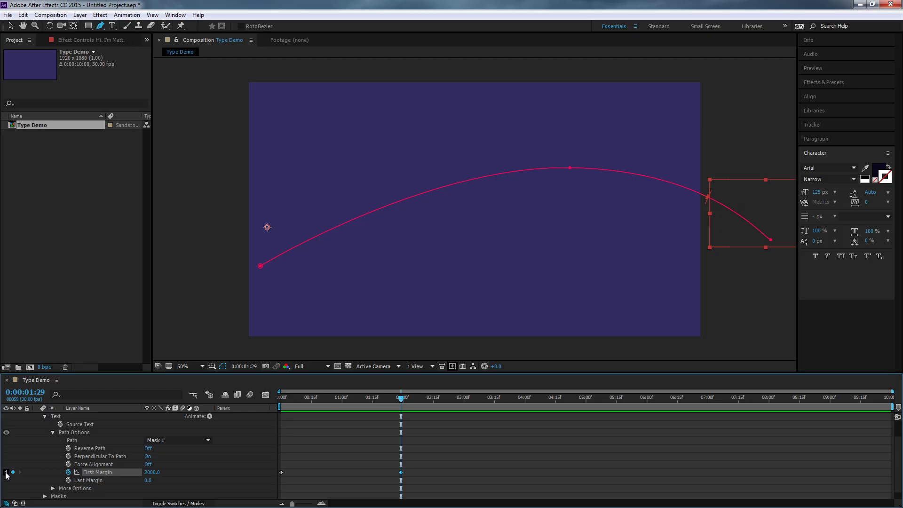
click(6, 473)
click(148, 473)
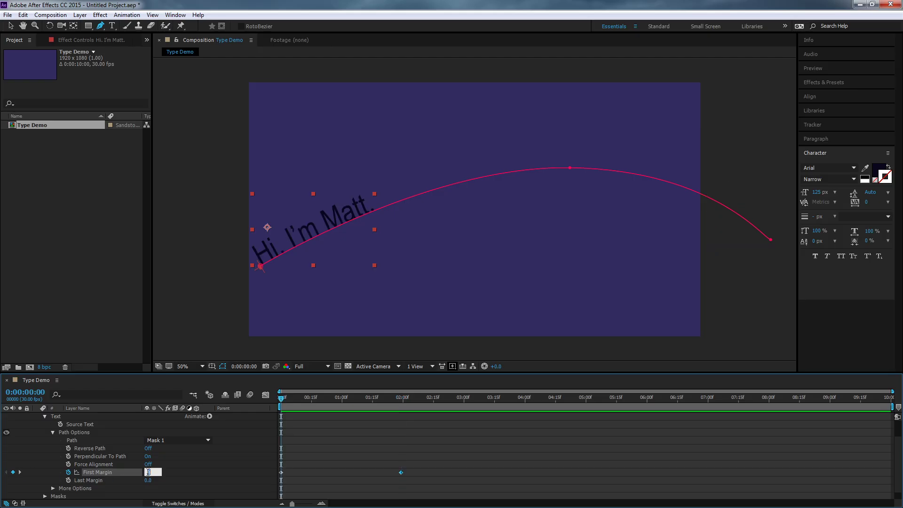
text(2000)
key(Return)
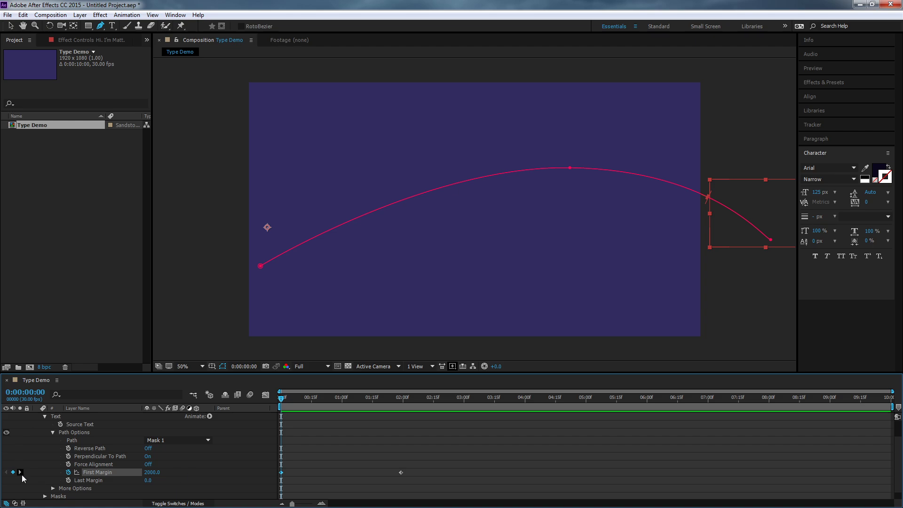
- Jump to the next keyframe and set First Margin to 0 there
click(19, 471)
click(148, 473)
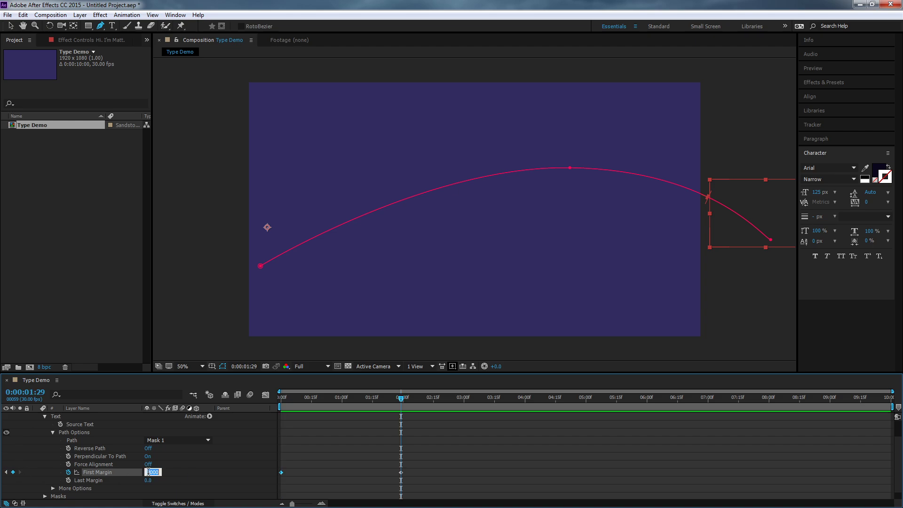
text(0)
key(Return)
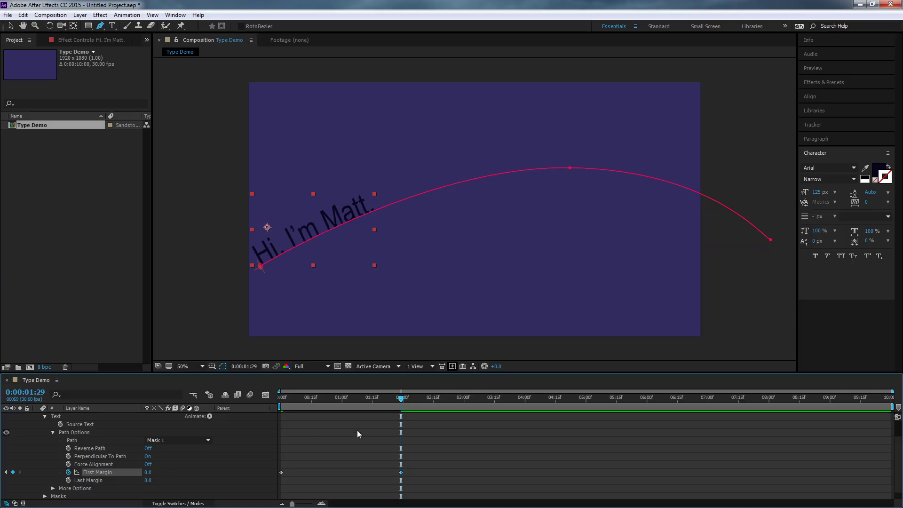
- Return to the start, play back the animation, then move the time indicator to 0:00:01:29
drag(379, 391, 251, 399)
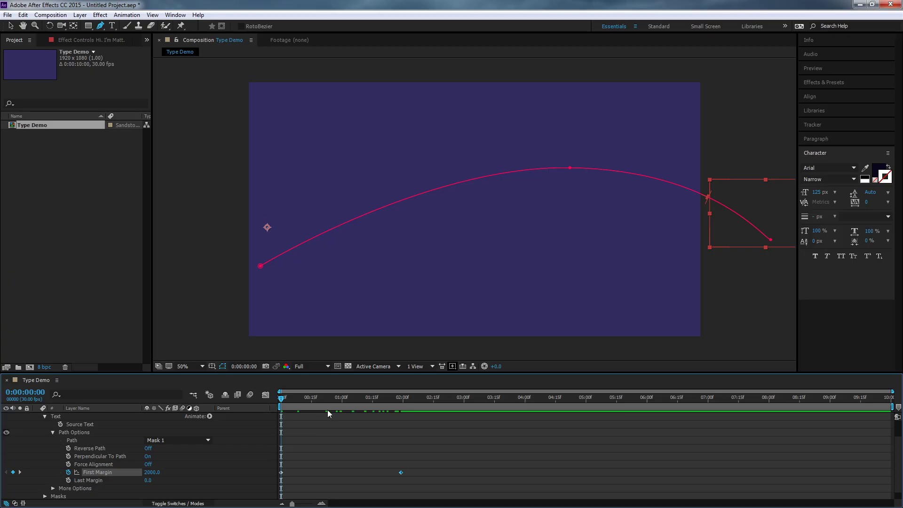
key(space)
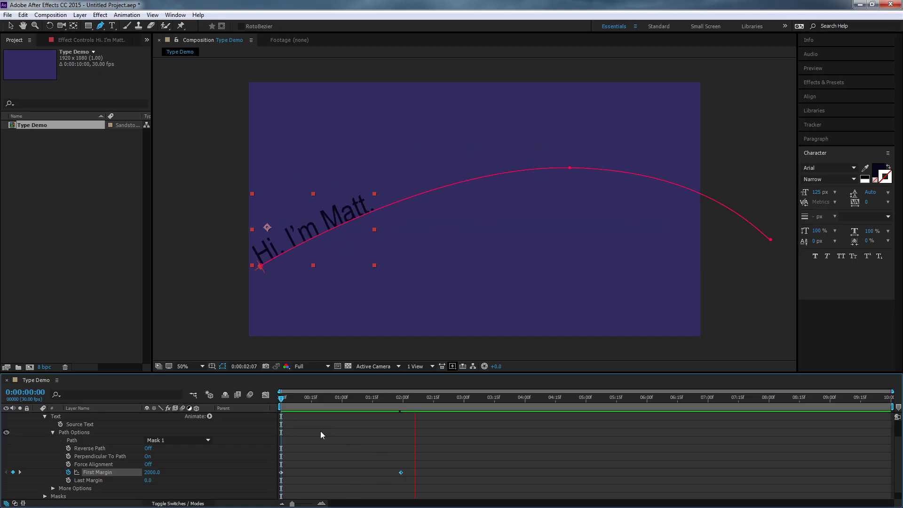
key(space)
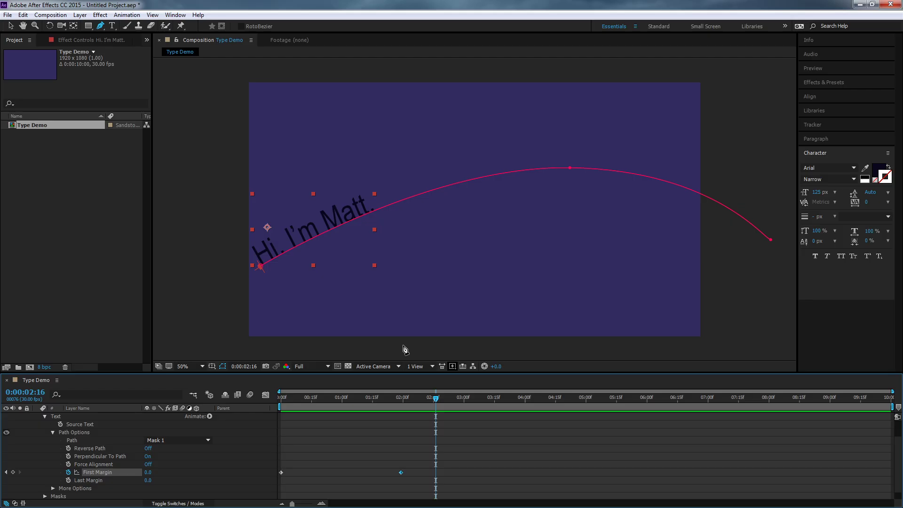
drag(401, 396, 393, 415)
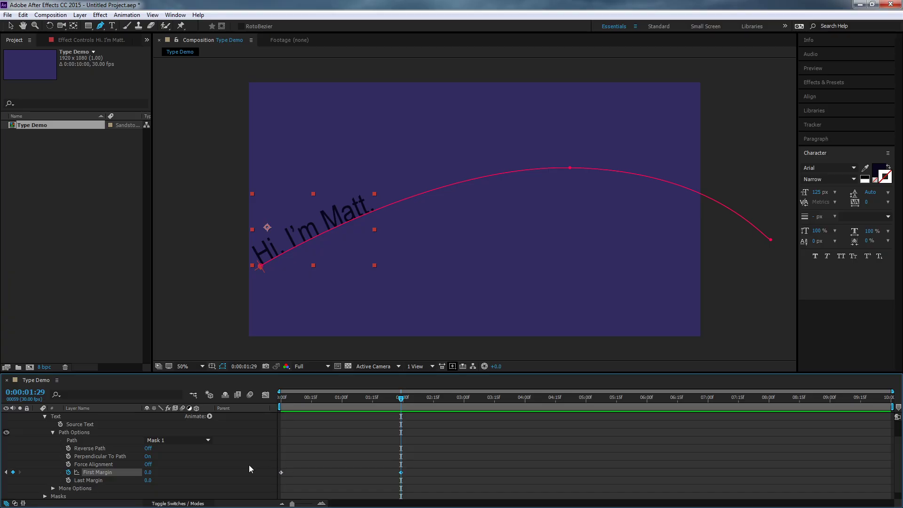
- Scrub Last Margin to see its effect, then set Last Margin back to 0
scroll(250, 465, down, 1)
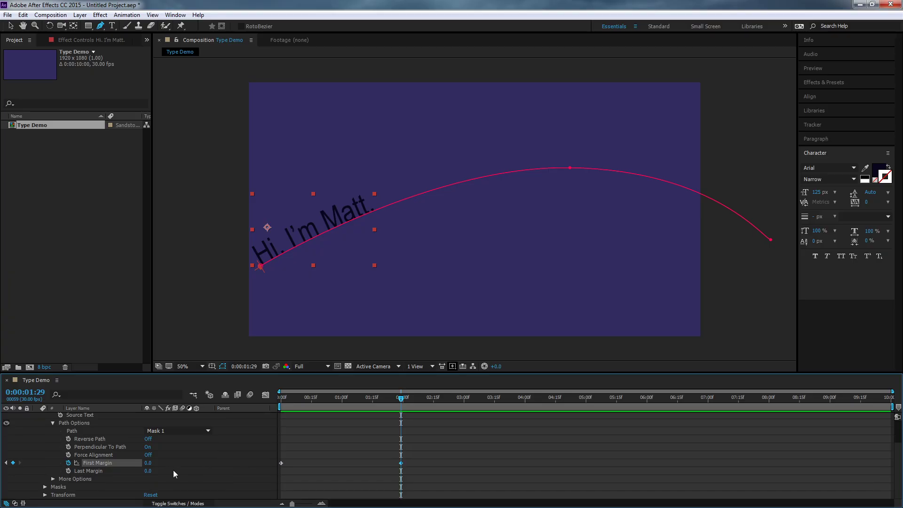
drag(150, 476, 207, 474)
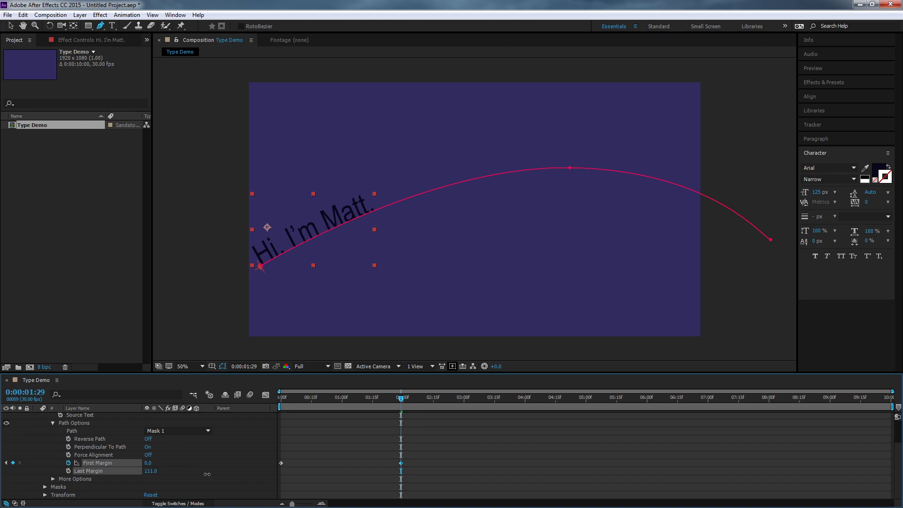
drag(366, 474, 152, 483)
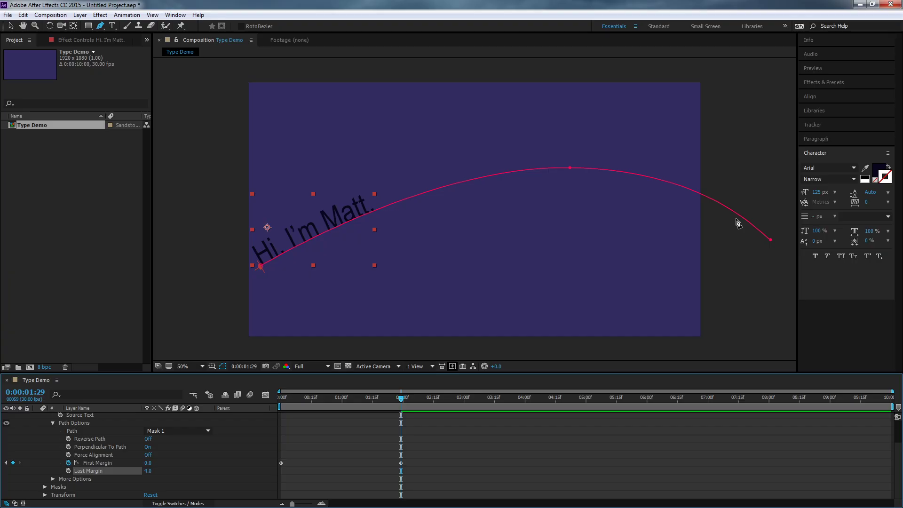
click(148, 471)
text(0)
key(Return)
- Expand the text's More Options and browse its settings
click(53, 479)
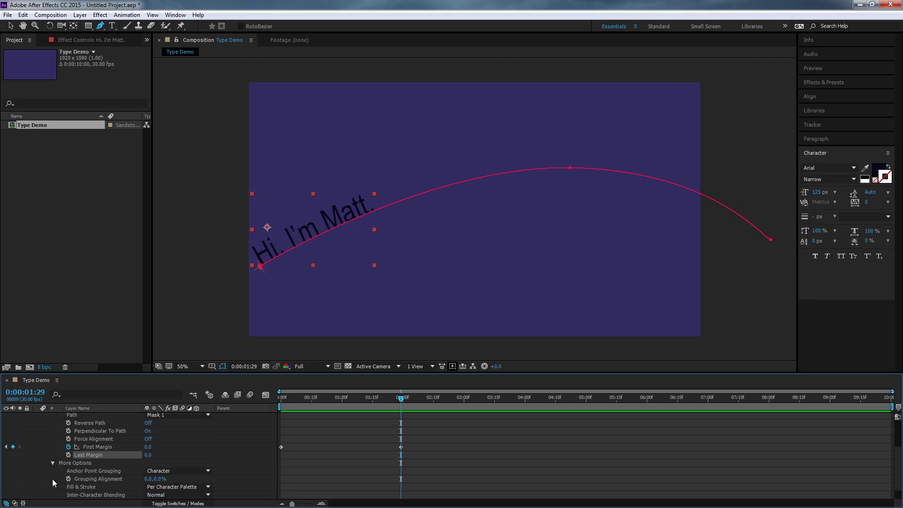
scroll(248, 462, down, 1)
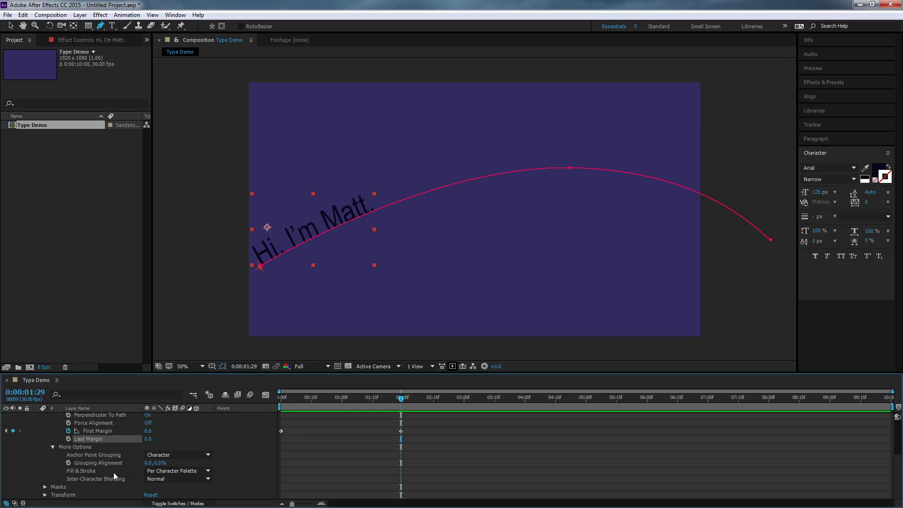
scroll(117, 474, up, 3)
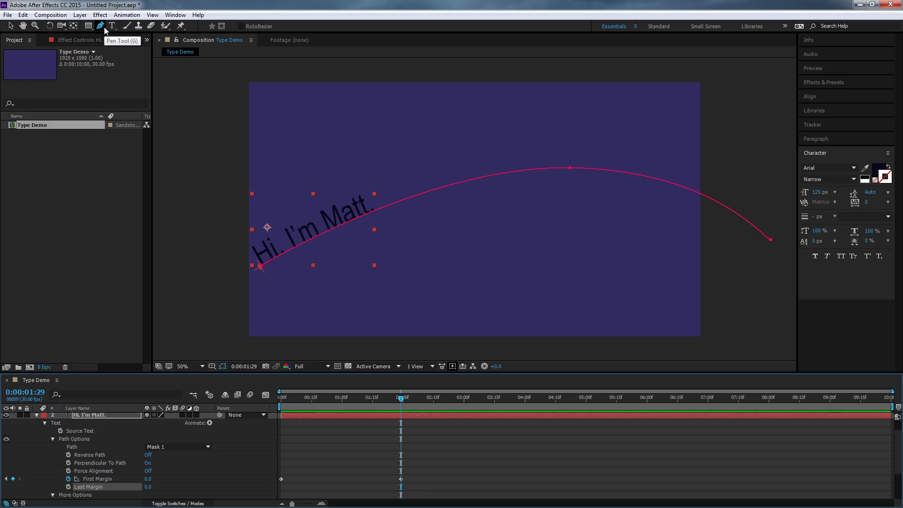
- With the Selection tool, reshape the mask path by moving its end vertex, top vertex and start vertex
click(11, 25)
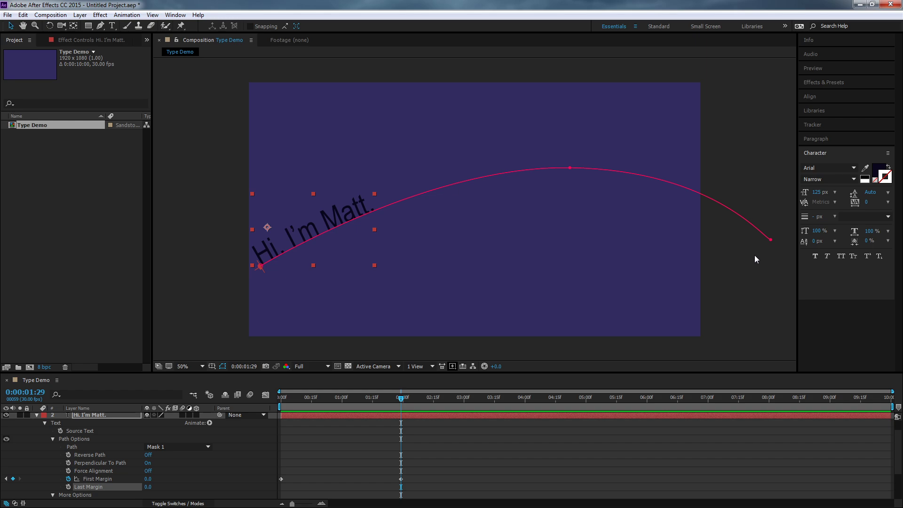
click(771, 241)
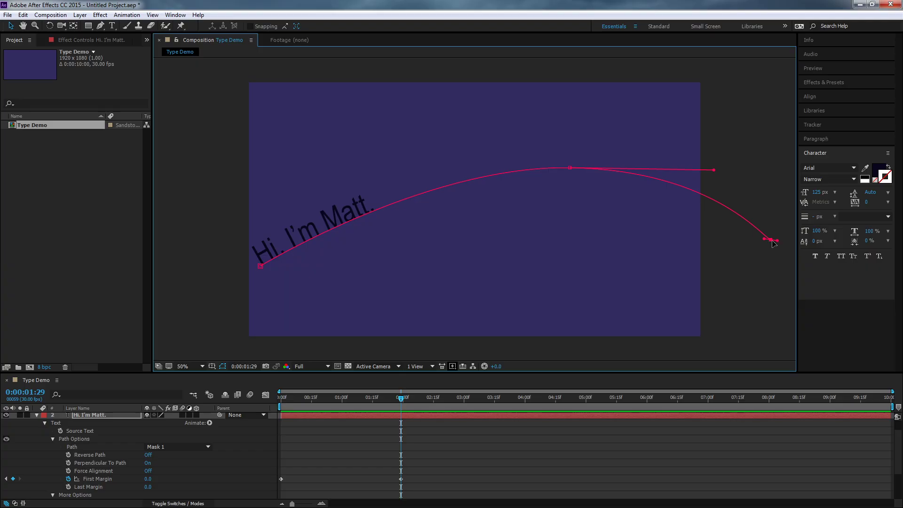
drag(774, 244, 746, 225)
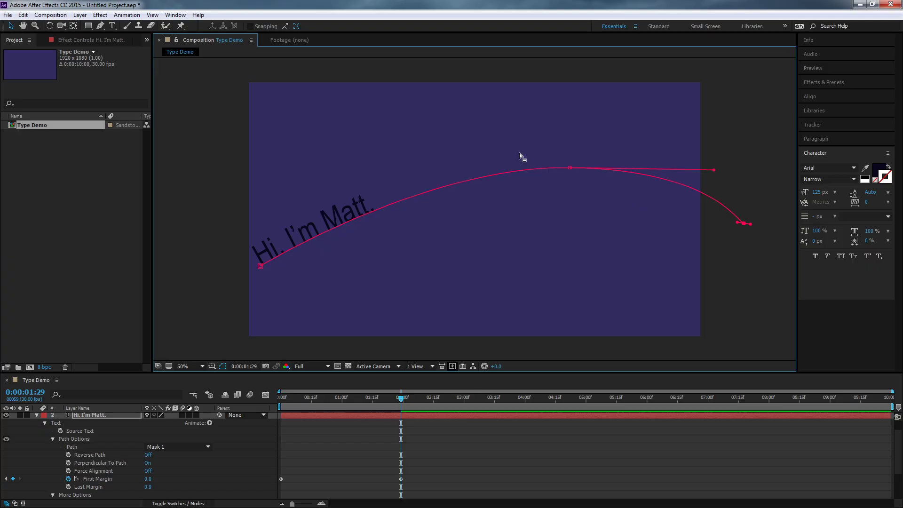
drag(570, 168, 322, 210)
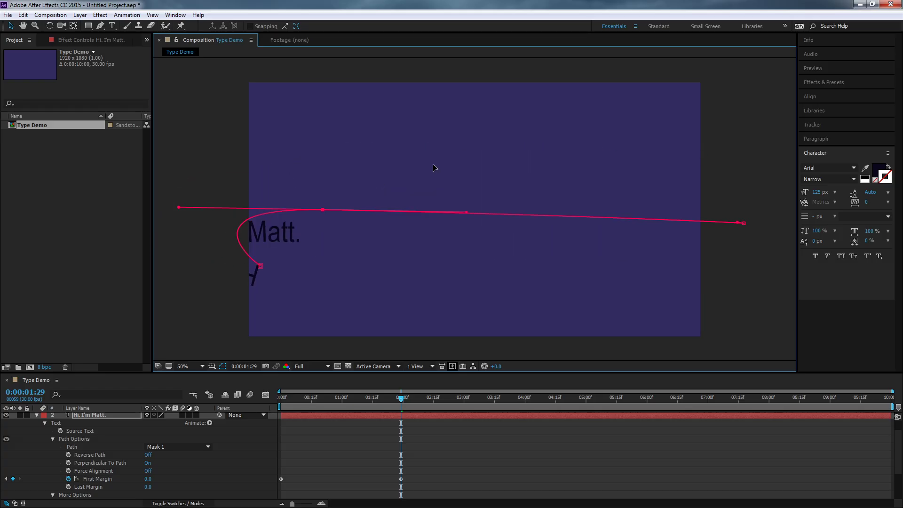
drag(433, 164, 564, 154)
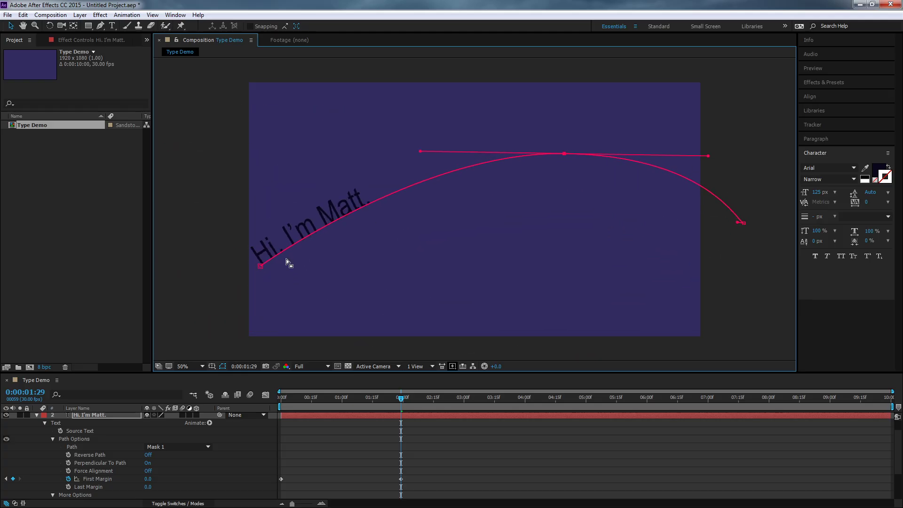
drag(260, 269, 310, 221)
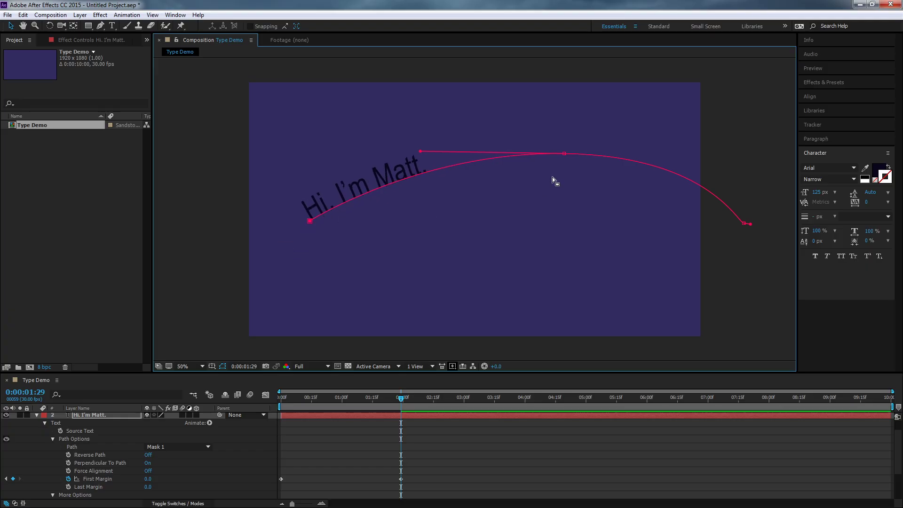
- Raise the top vertex, pull the end vertex and its handle inward, and move the start vertex lower-right to curl the path
drag(565, 155, 504, 138)
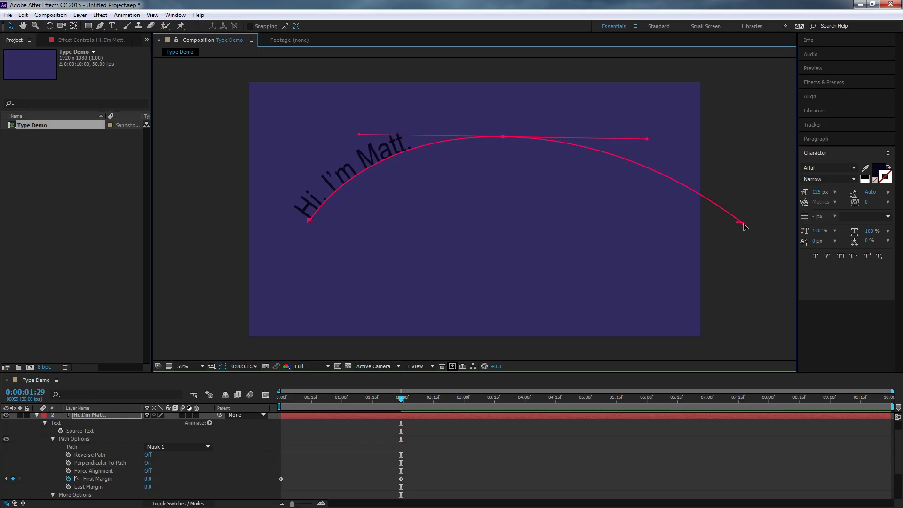
drag(742, 224, 709, 231)
drag(638, 245, 616, 215)
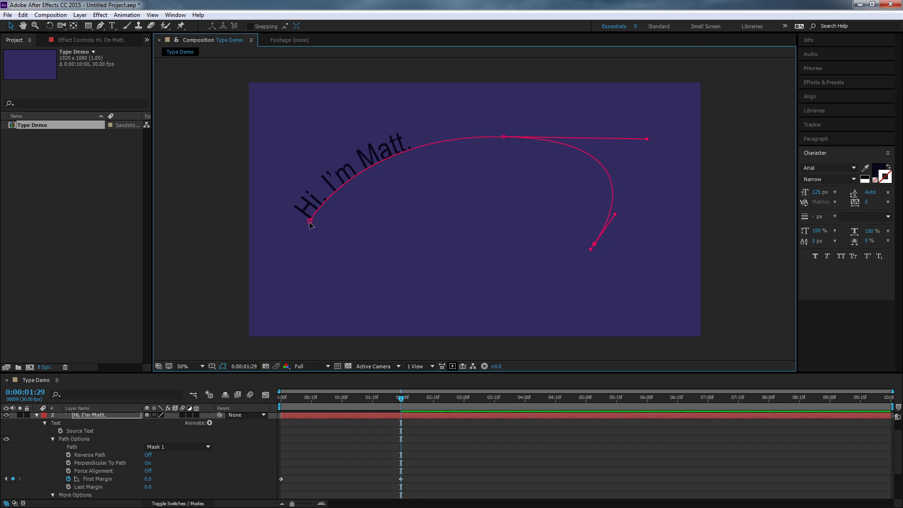
drag(311, 225, 455, 255)
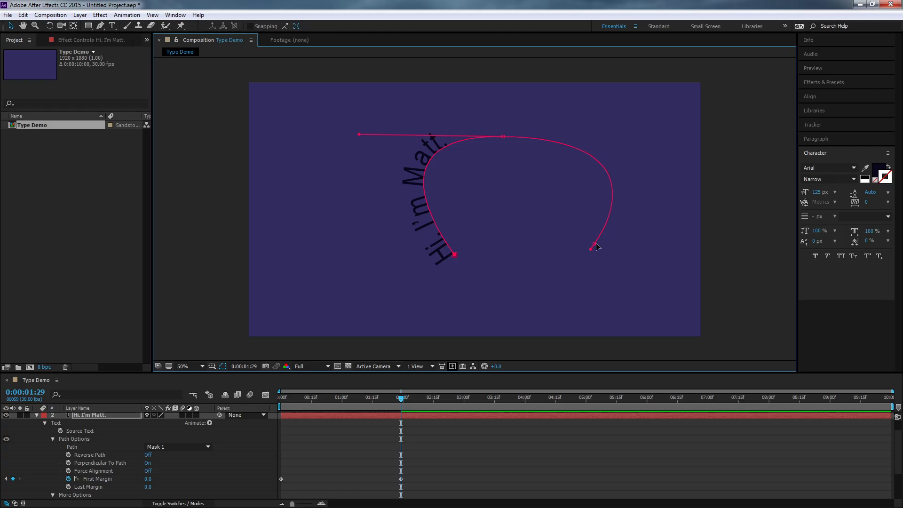
- Move the end vertex down near the bottom-right corner, the start vertex up-left, and the top vertex right to widen the arc
drag(596, 246, 667, 307)
drag(454, 256, 363, 206)
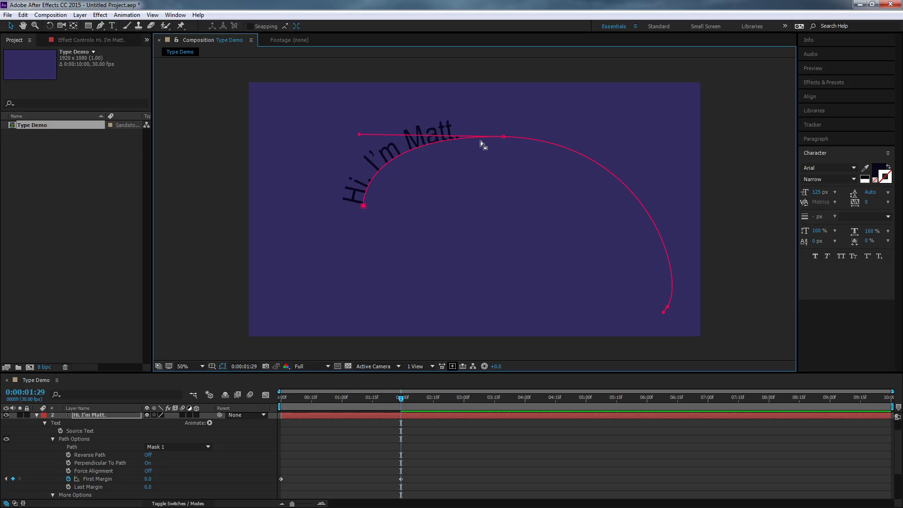
drag(503, 137, 554, 139)
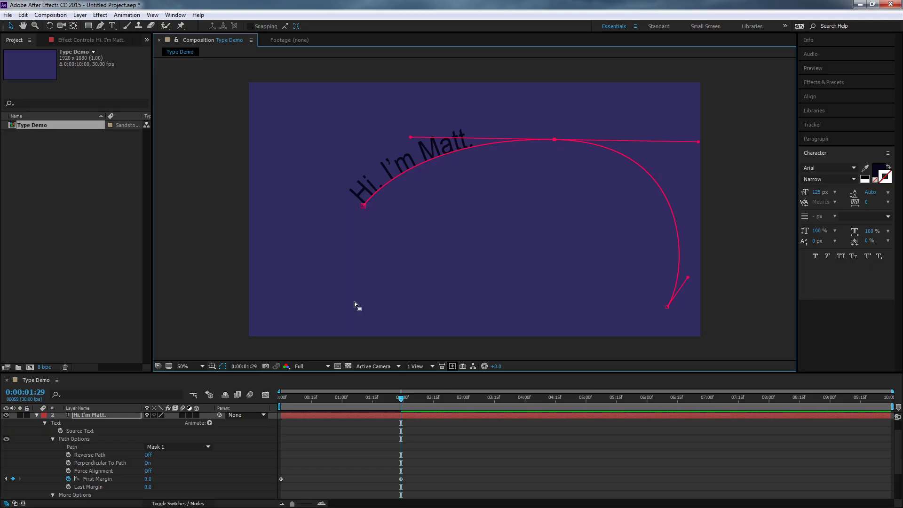